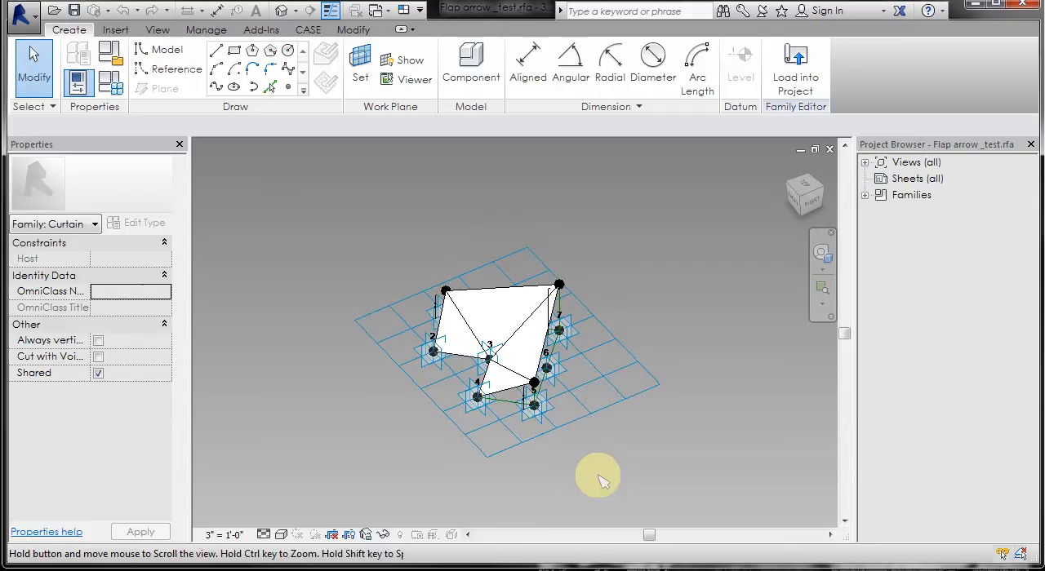
- Create a new conceptual mass family from the mass template
click(24, 21)
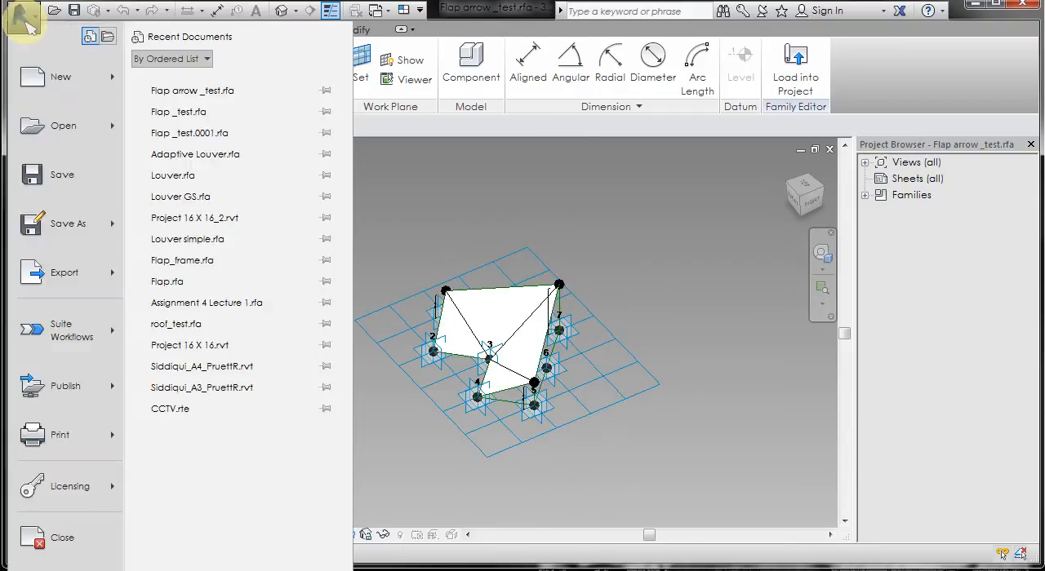
mouse_move(69, 87)
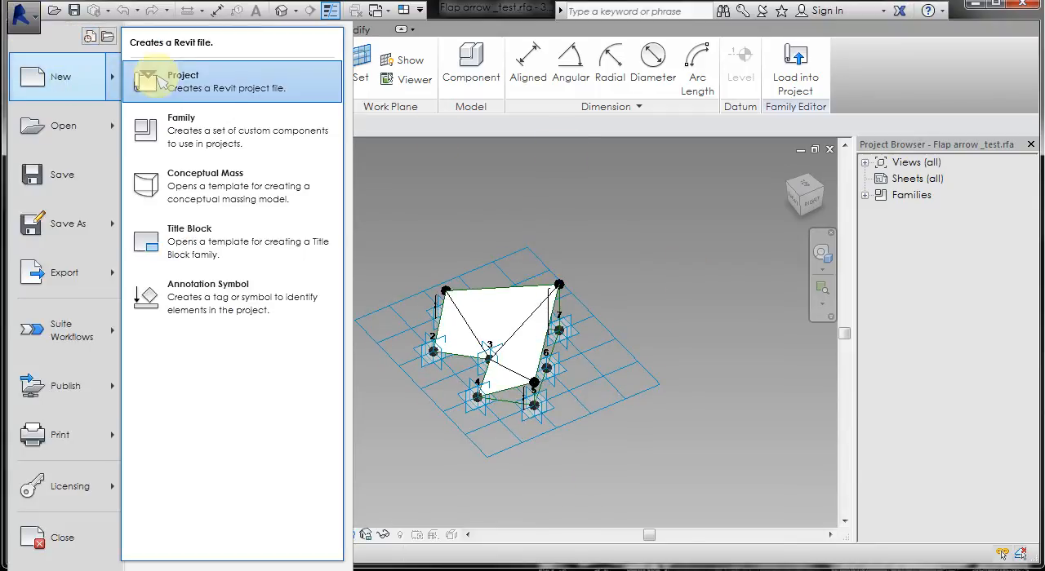
click(216, 186)
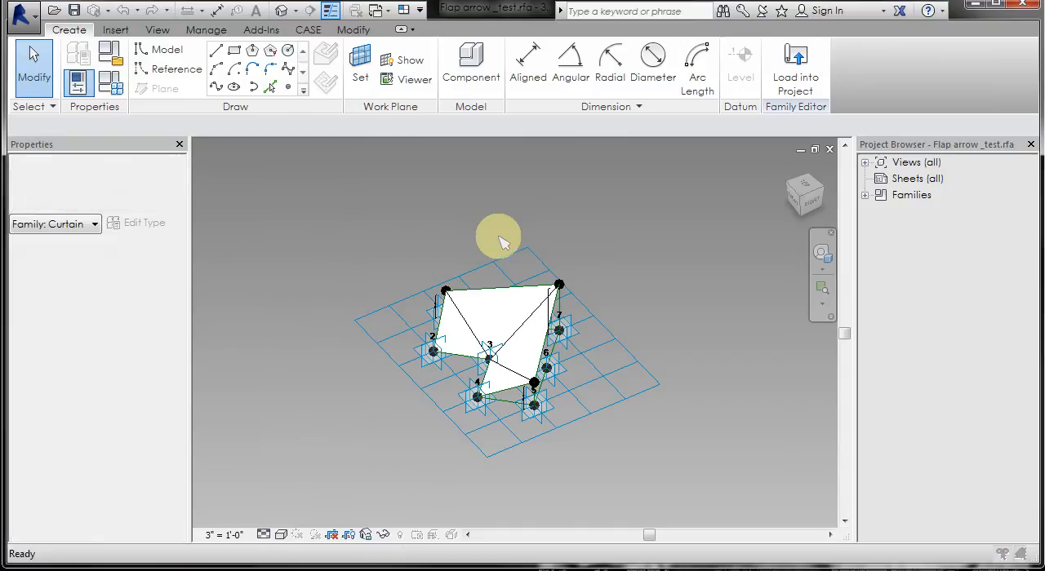
double_click(170, 129)
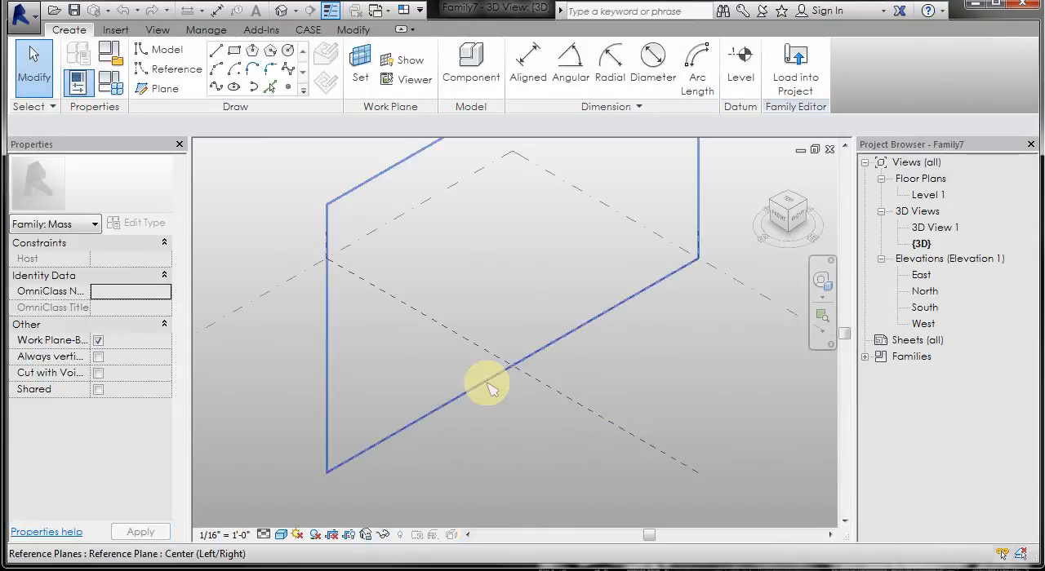
- Set up the Rectangle tool on the Center (Front/Back) reference plane, drawing on the work plane with 3D Snapping off
scroll(486, 396, up, 1)
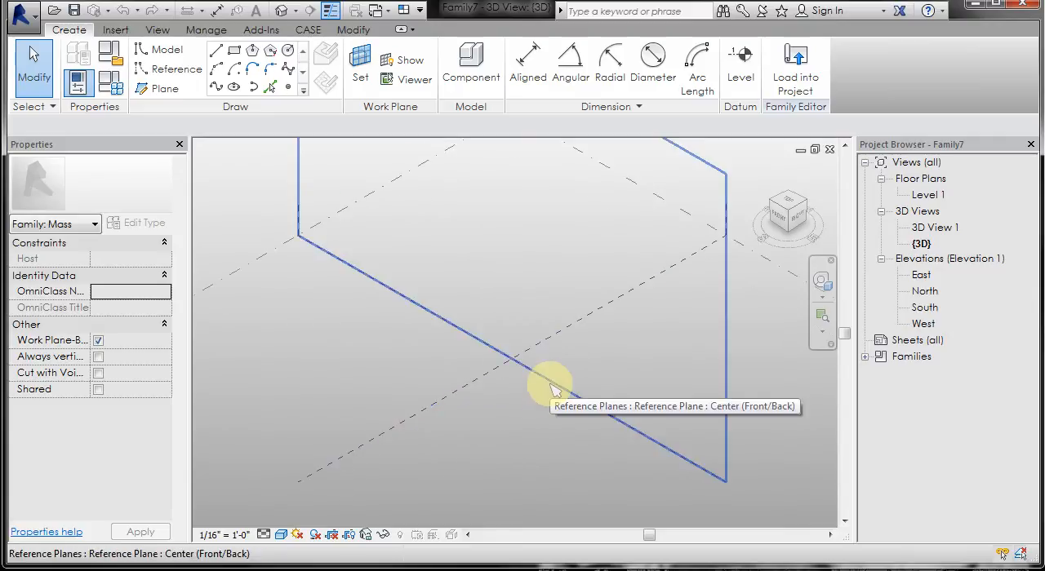
click(488, 413)
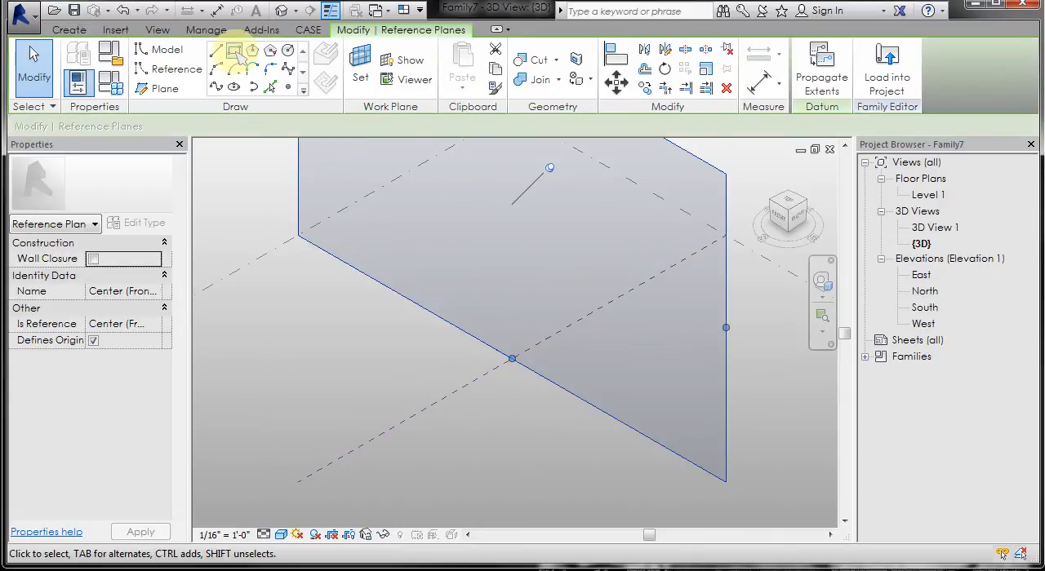
click(234, 50)
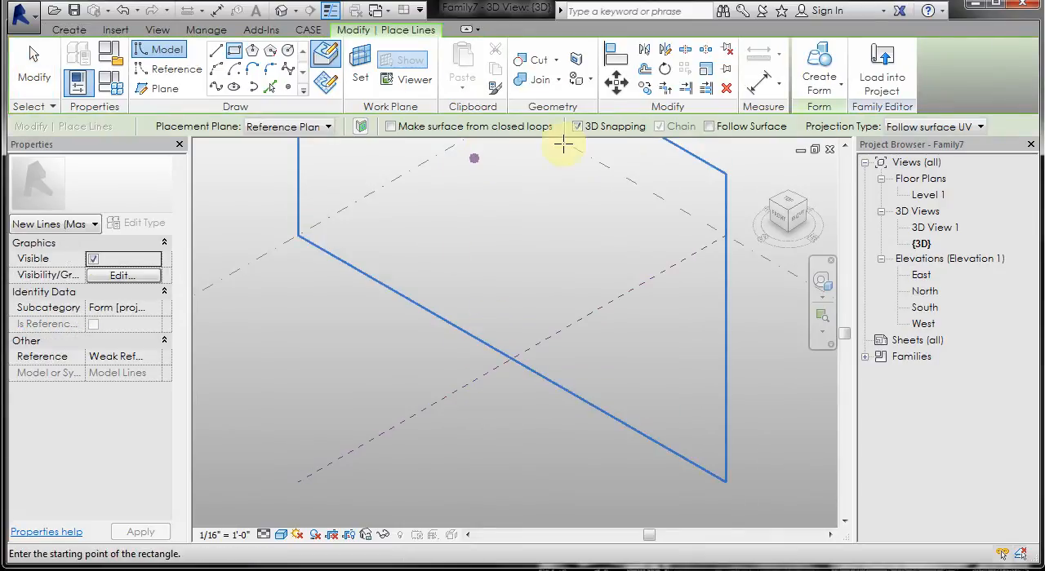
click(579, 128)
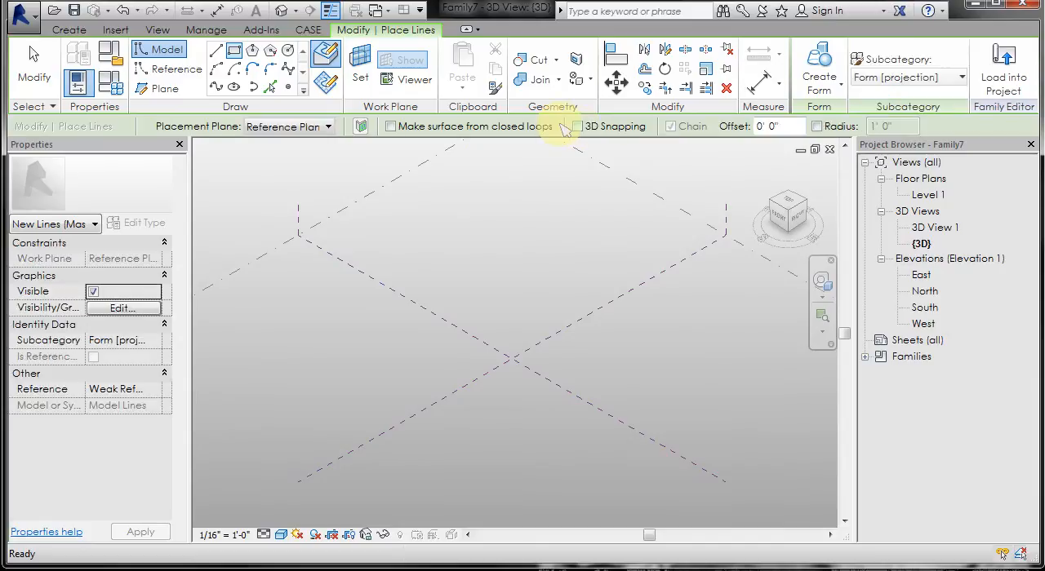
click(331, 82)
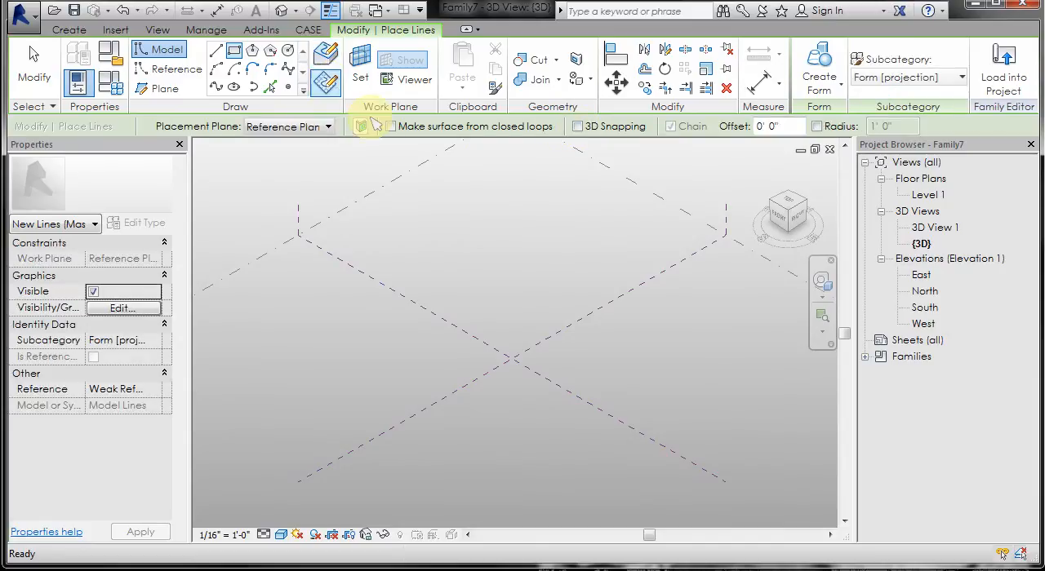
- Sketch a rectangle about 24 ft by 20 ft on the Center (Front/Back) reference plane
click(473, 321)
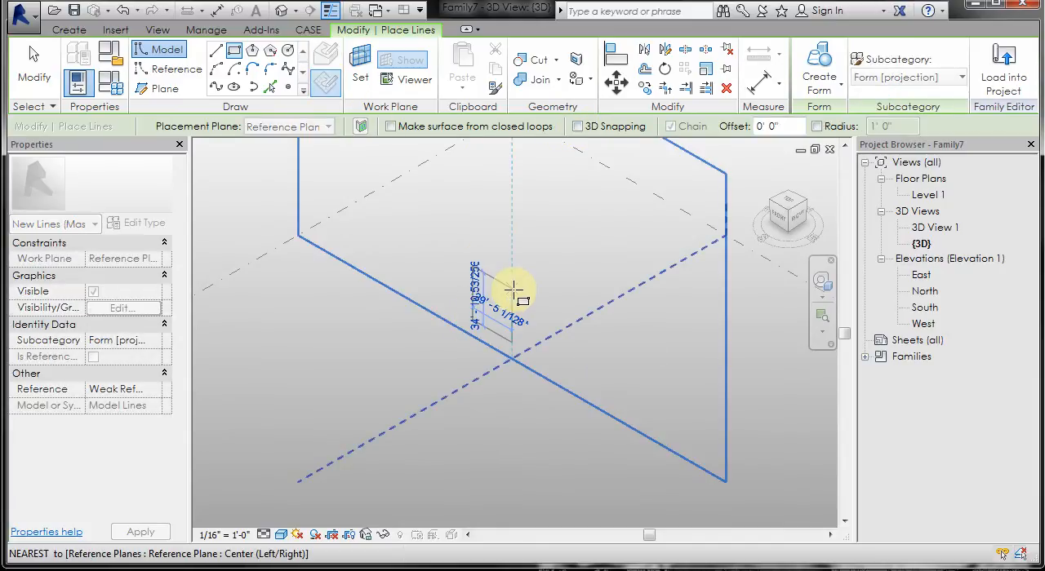
scroll(506, 309, up, 3)
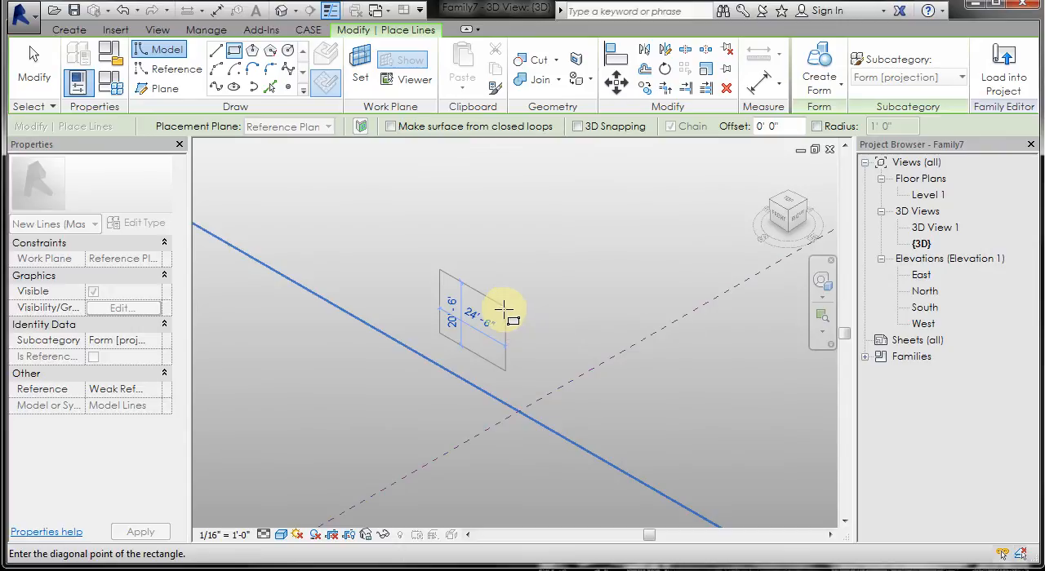
click(504, 310)
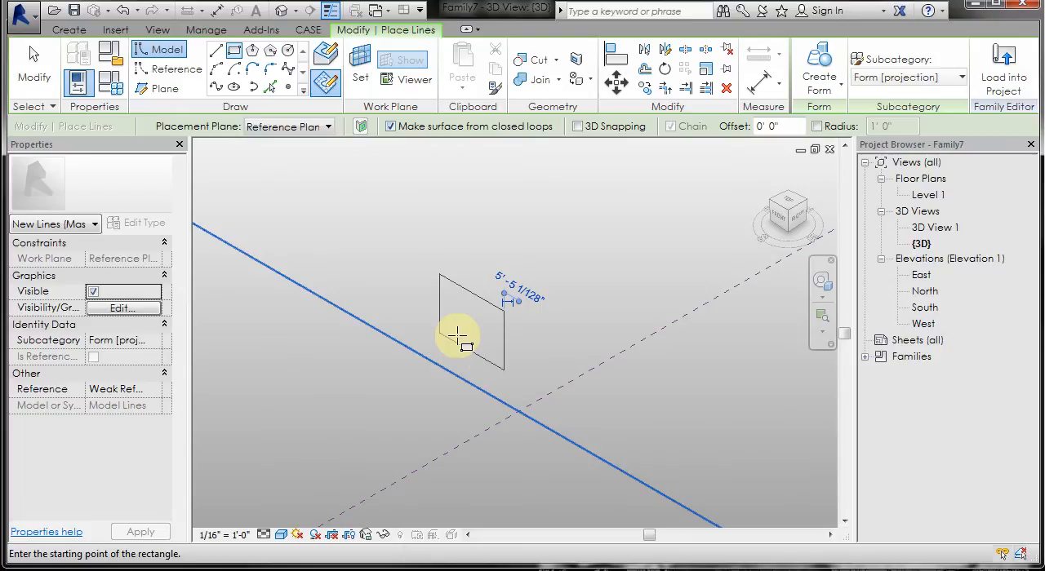
- With Make surface from closed loops on, draw a second rectangle about 20'-0" by 17'-6" beside the first
click(521, 386)
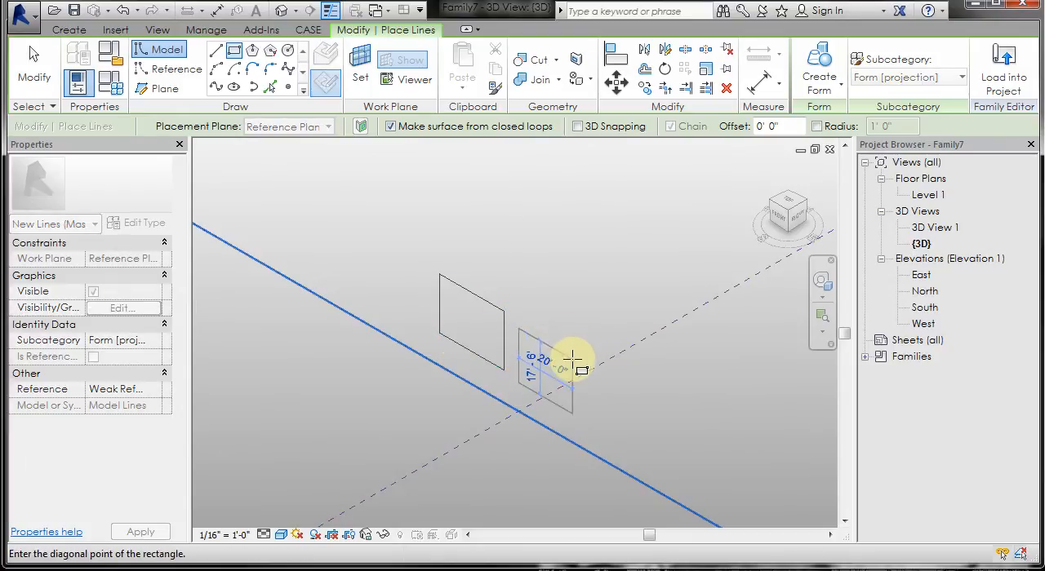
click(573, 359)
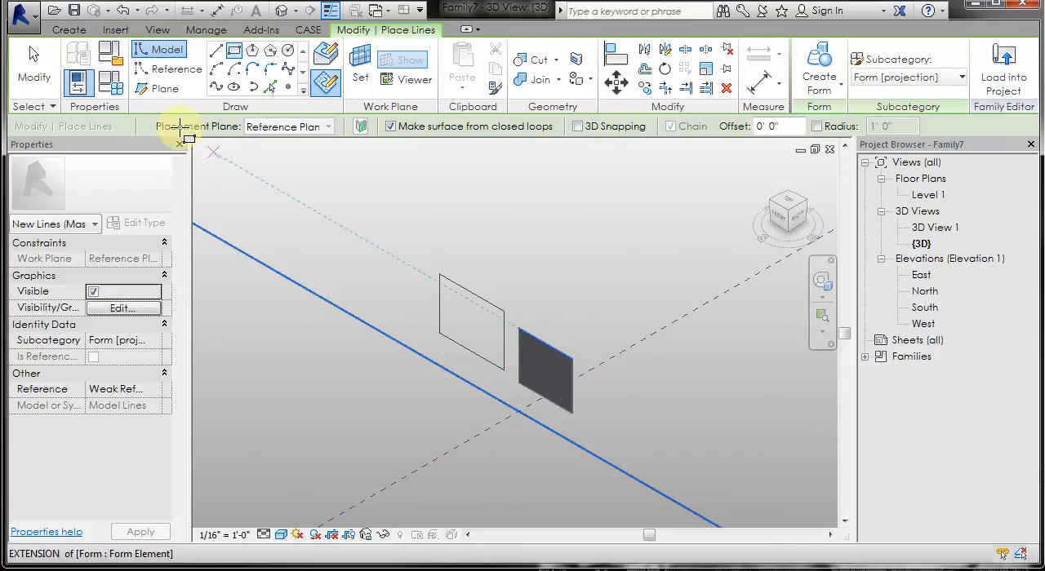
click(34, 70)
key(Escape)
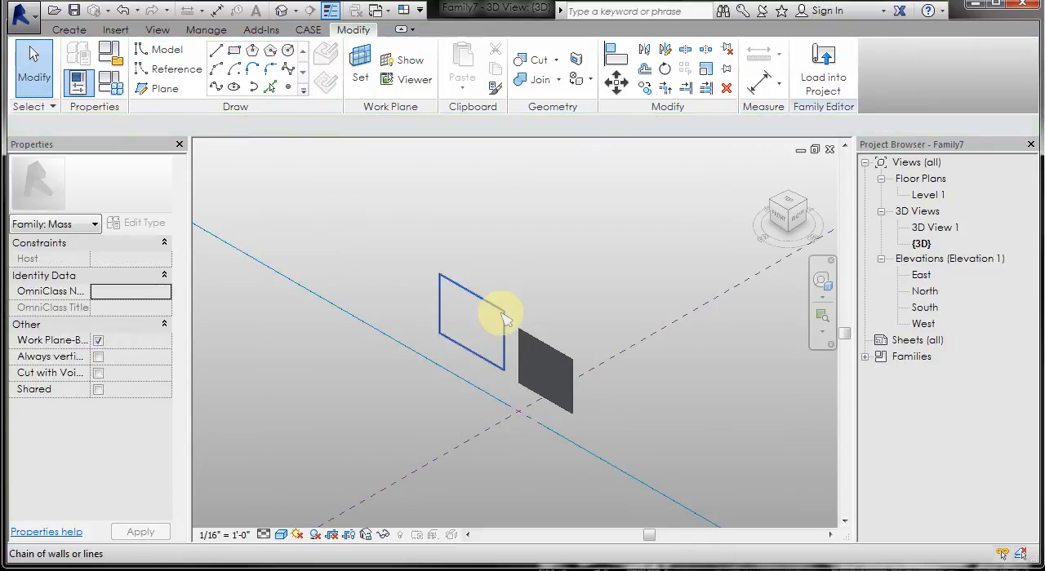
- Delete the first rectangle, the one without a surface
click(503, 319)
key(Delete)
scroll(342, 225, down, 2)
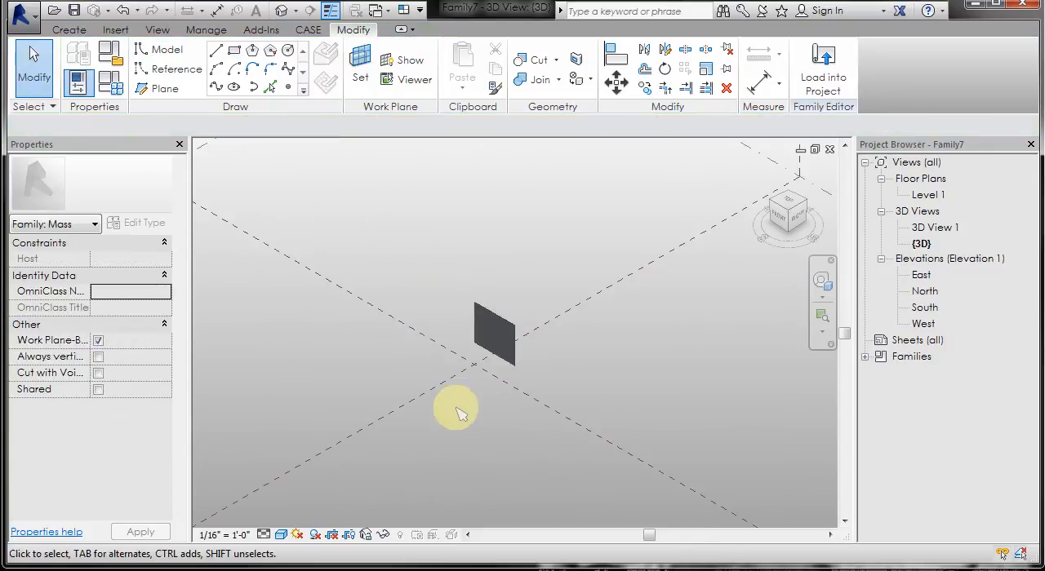
- Divide the rectangular surface into a UV grid
scroll(479, 263, up, 5)
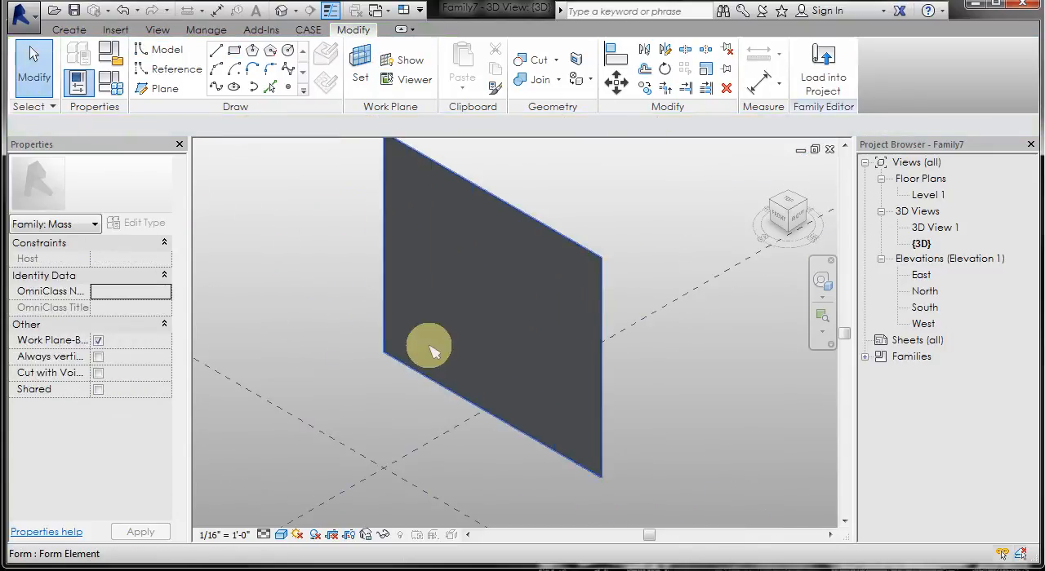
scroll(430, 351, down, 1)
click(443, 322)
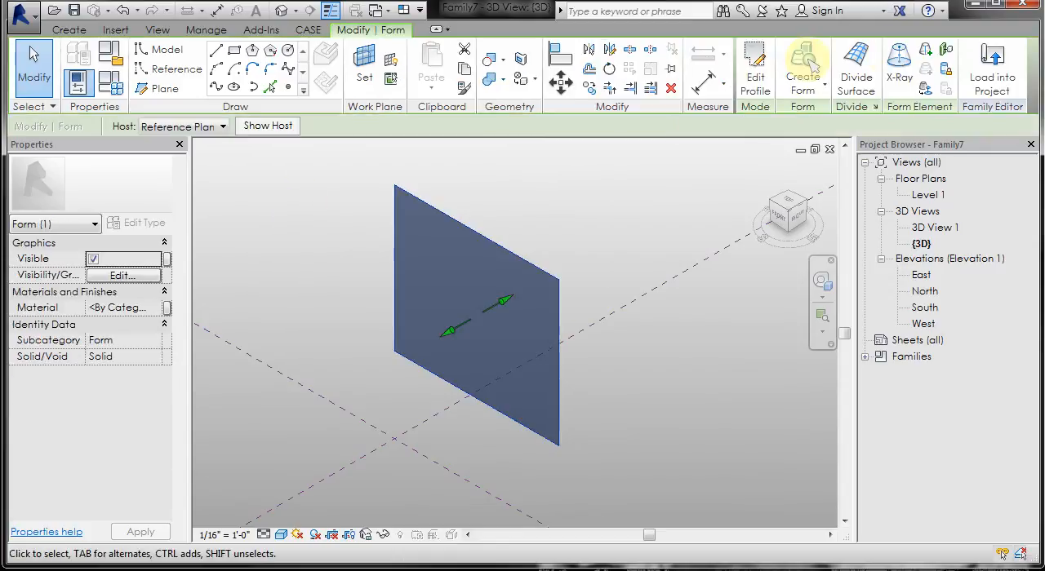
click(841, 72)
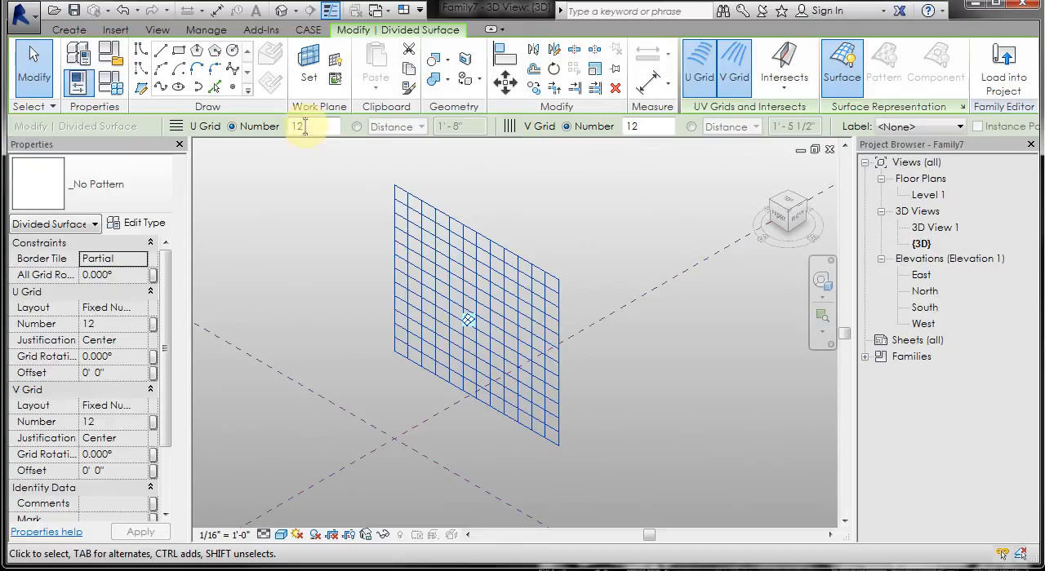
- Set both the U Grid and V Grid numbers of the divided surface to 10
drag(304, 127, 275, 126)
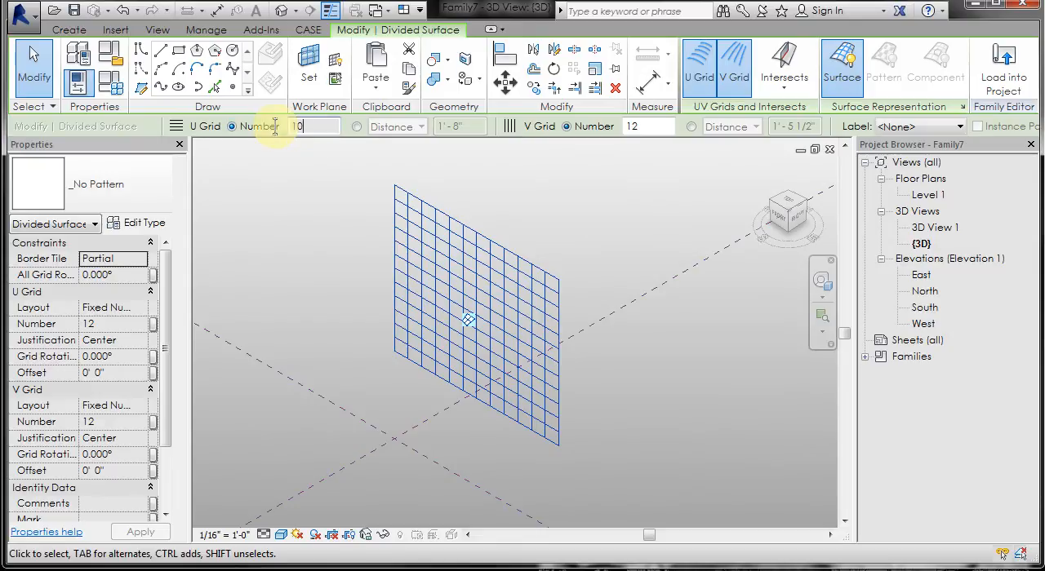
text(10)
drag(635, 127, 598, 130)
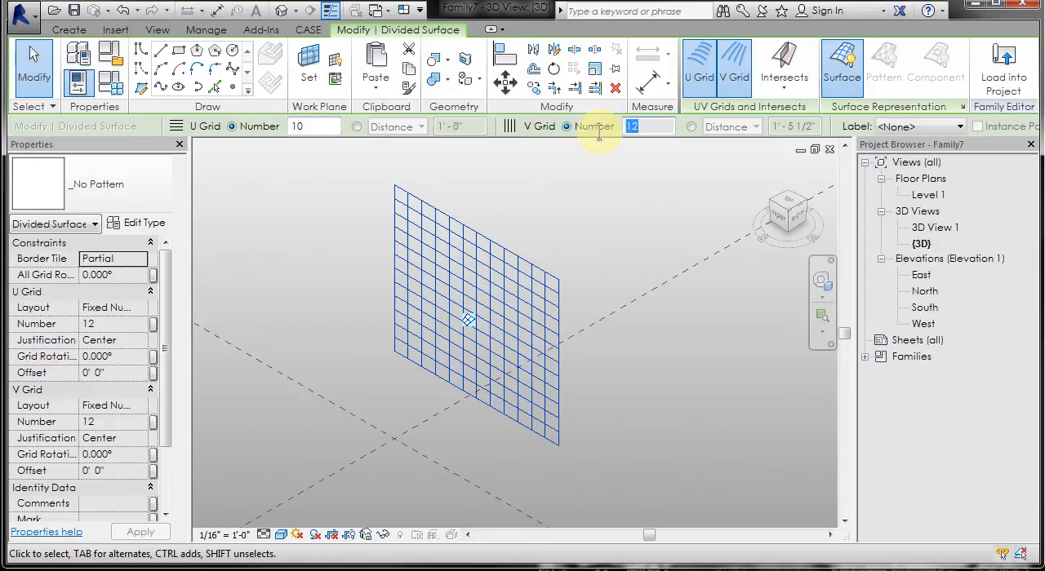
text(10)
key(Return)
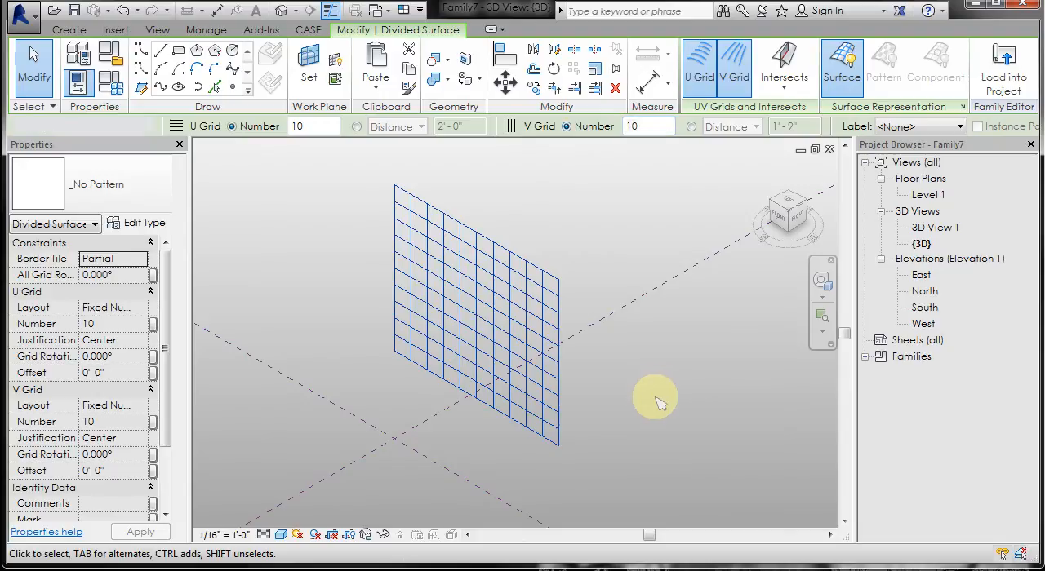
click(651, 400)
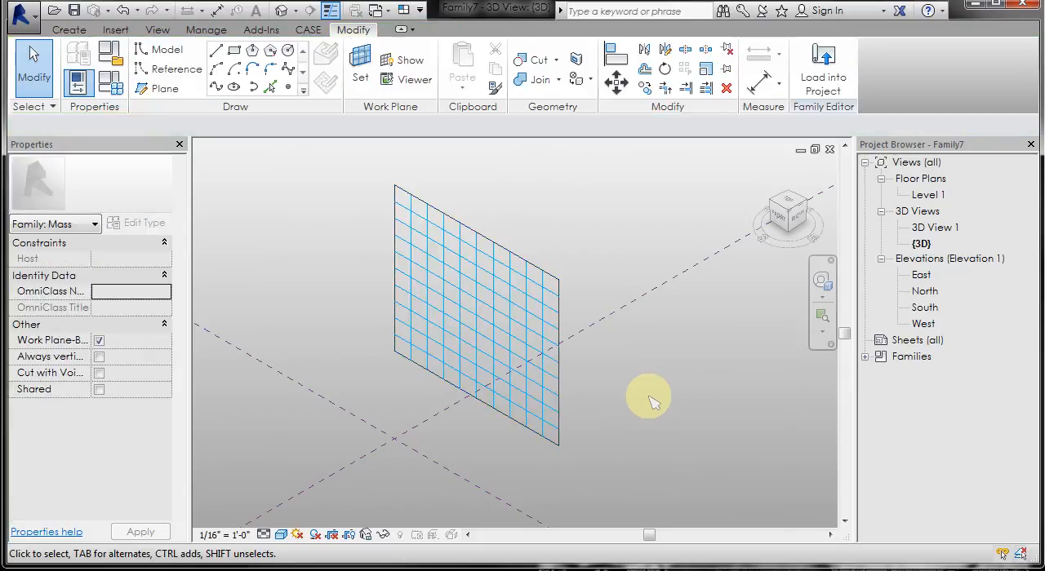
- Switch to the Flap _test.rfa family and load it into Family7
key(ctrl+Tab)
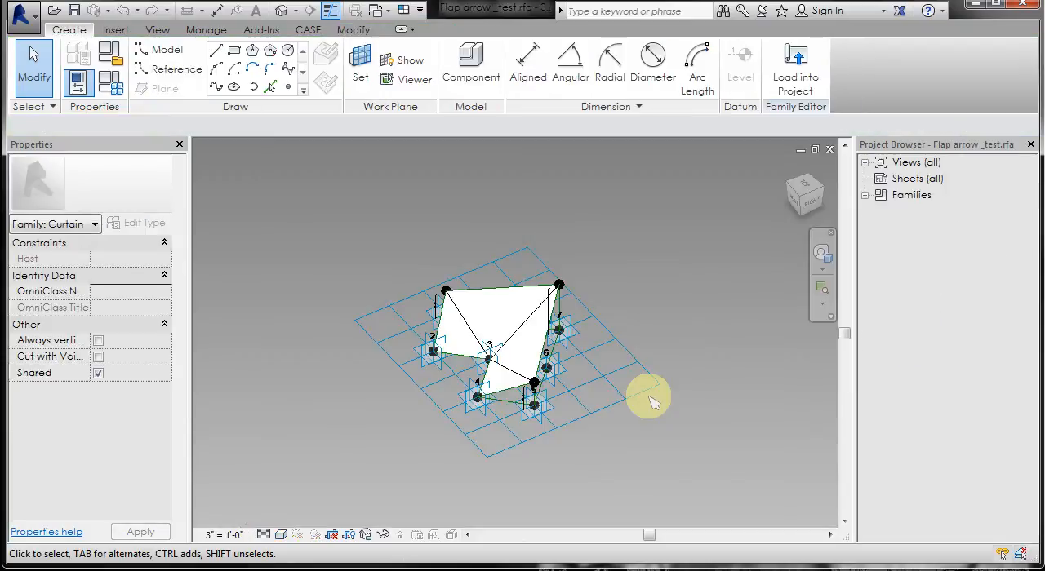
key(ctrl+Tab)
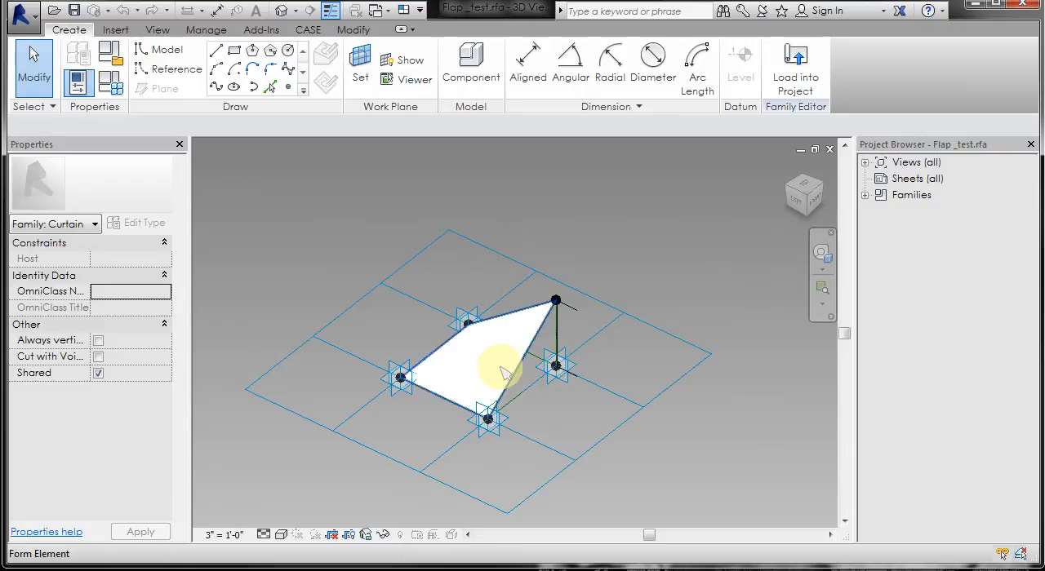
click(808, 75)
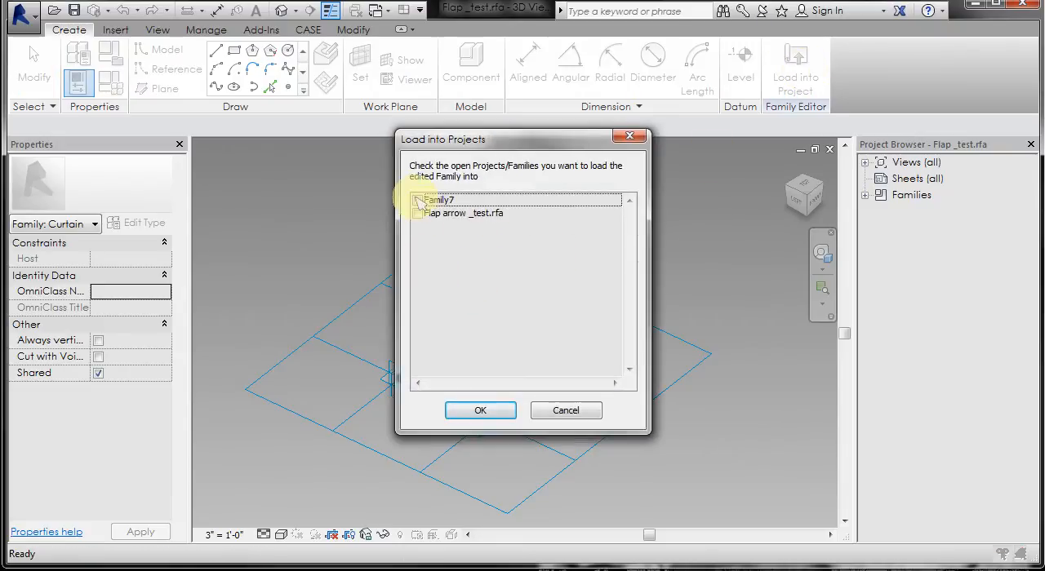
click(418, 201)
click(481, 410)
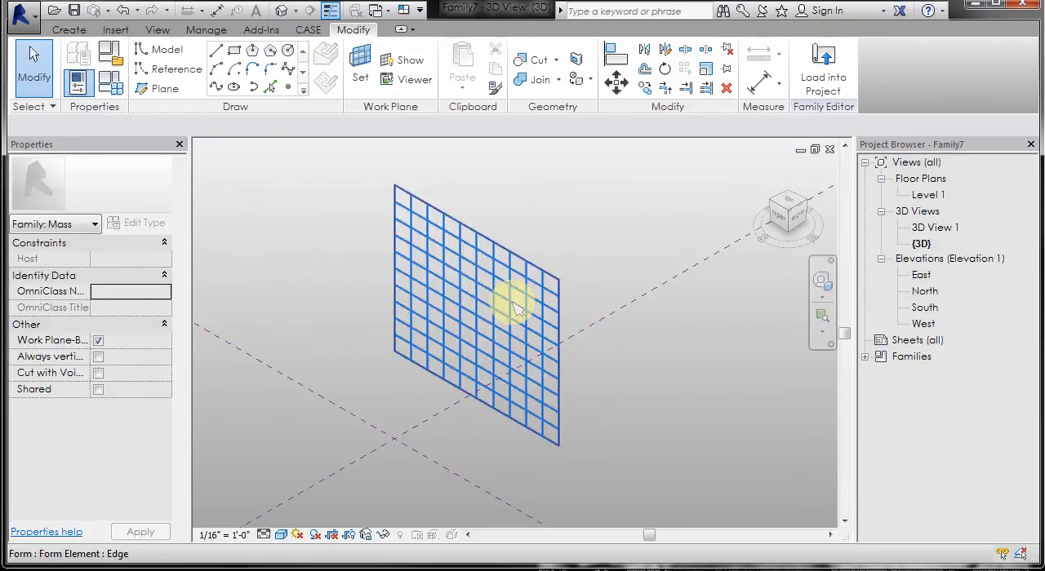
- Apply the Rectangle pattern component Flap _test (Type 18) to the divided surface
click(485, 291)
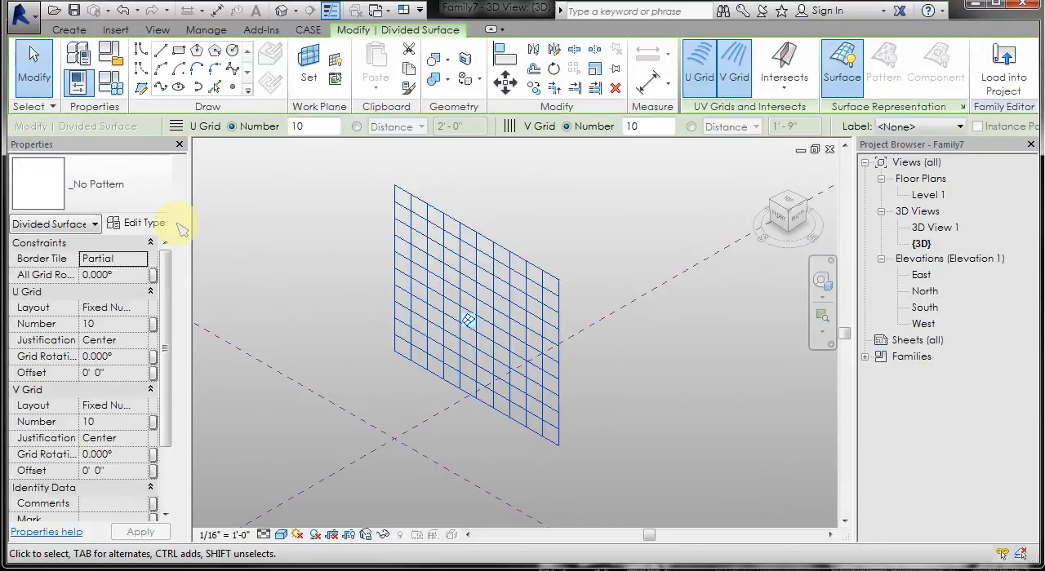
click(161, 203)
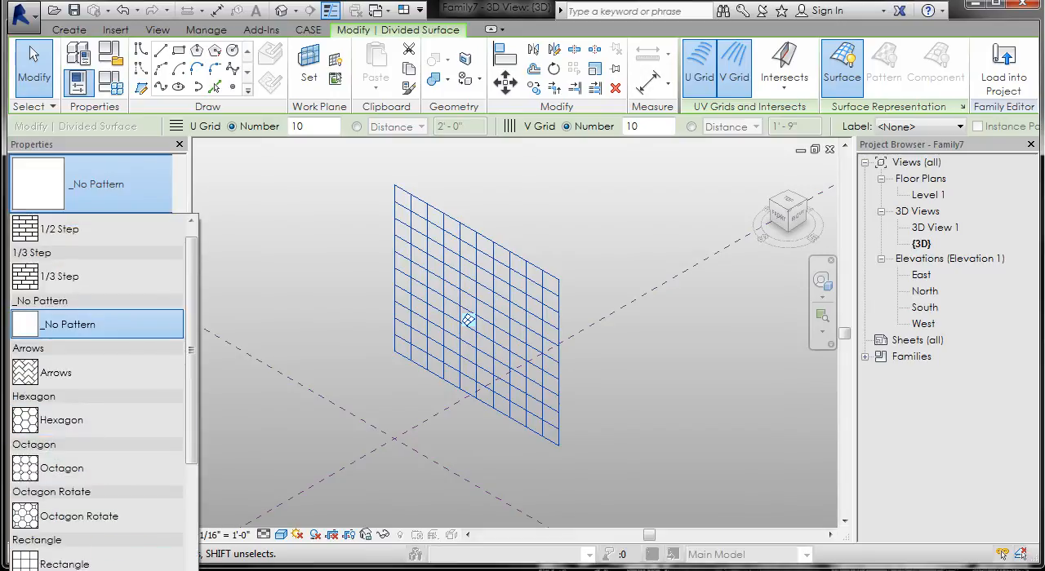
click(82, 570)
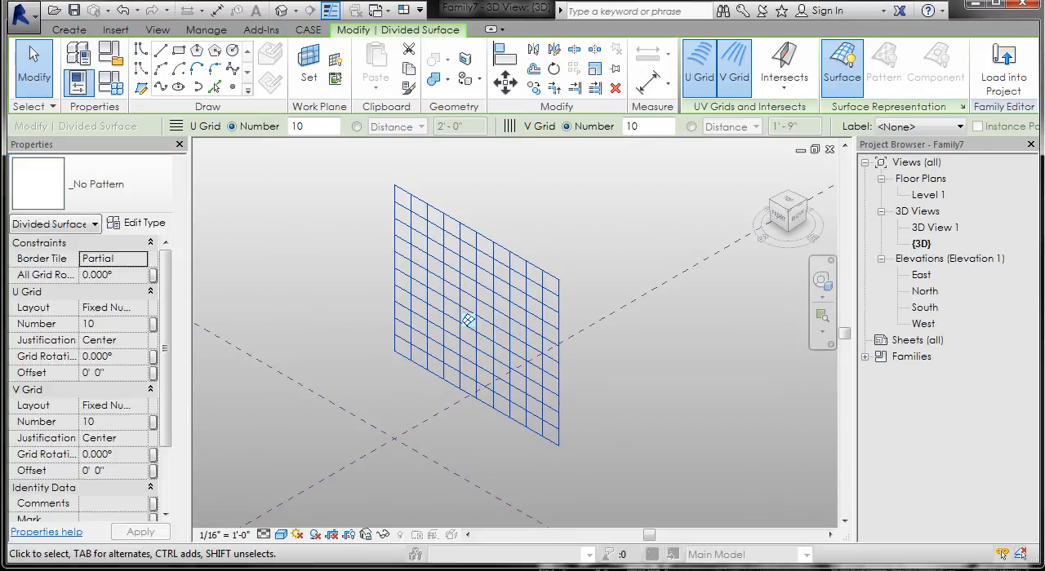
click(347, 344)
scroll(379, 257, up, 3)
mouse_move(362, 347)
shift+middle_down()
mouse_move(401, 308)
mouse_move(416, 308)
mouse_move(342, 364)
mouse_move(259, 350)
mouse_move(399, 360)
mouse_move(369, 363)
shift+middle_up()
scroll(289, 341, down, 3)
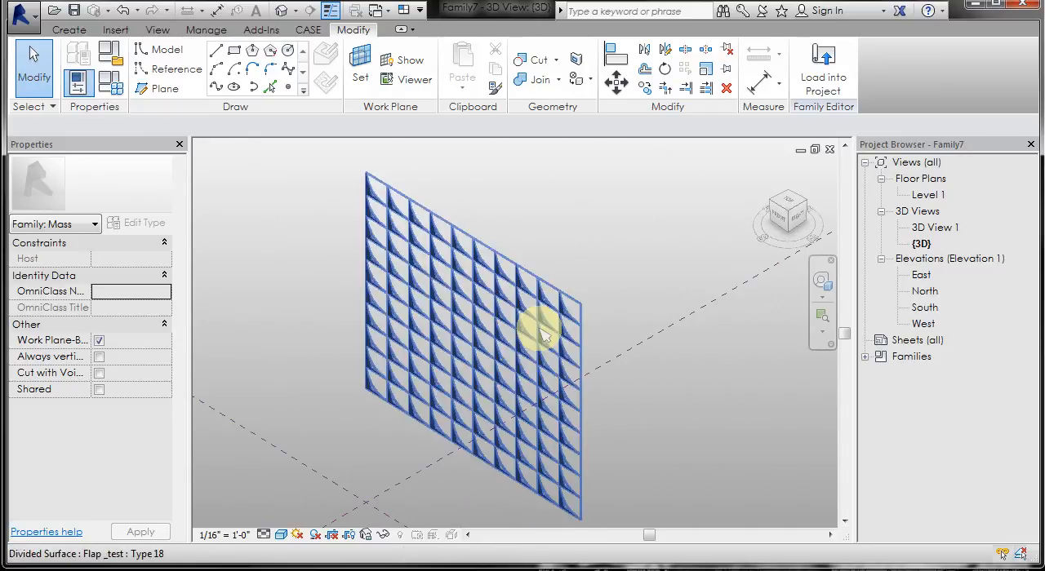
- Change the divided surface's component to Rectangle Flap _test (Type 4)
scroll(542, 335, up, 2)
click(486, 331)
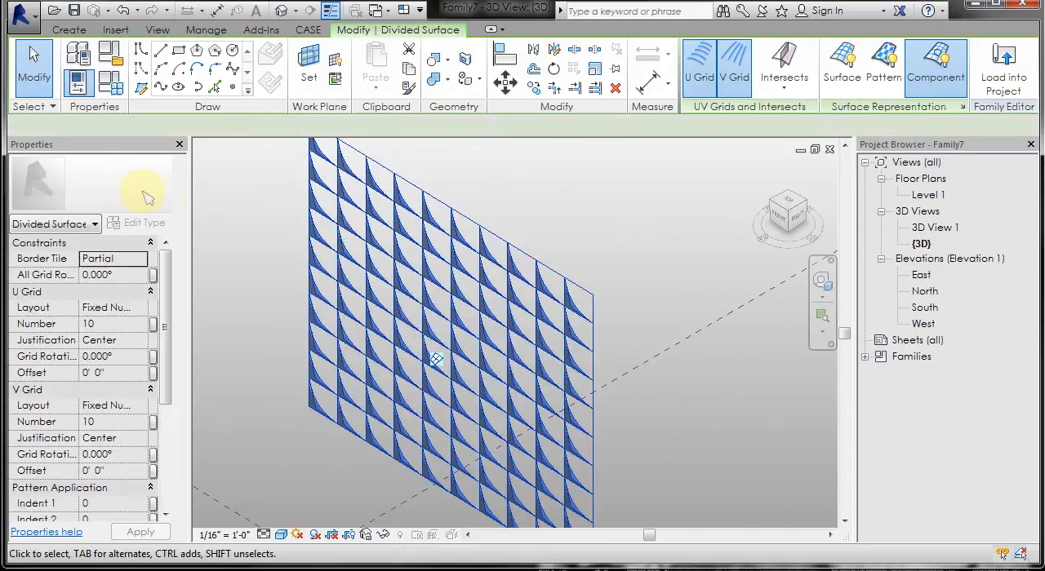
click(141, 193)
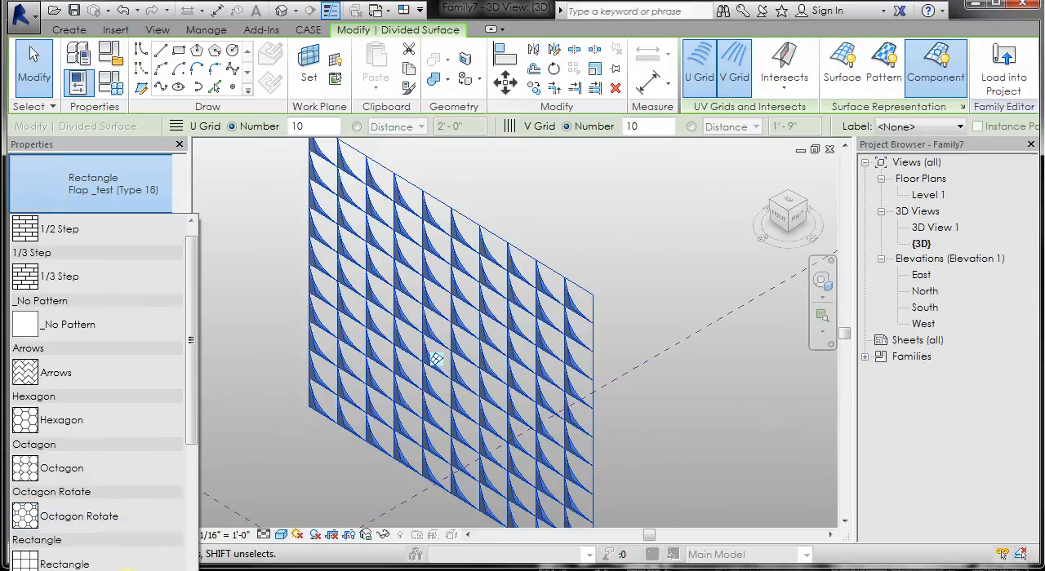
click(128, 570)
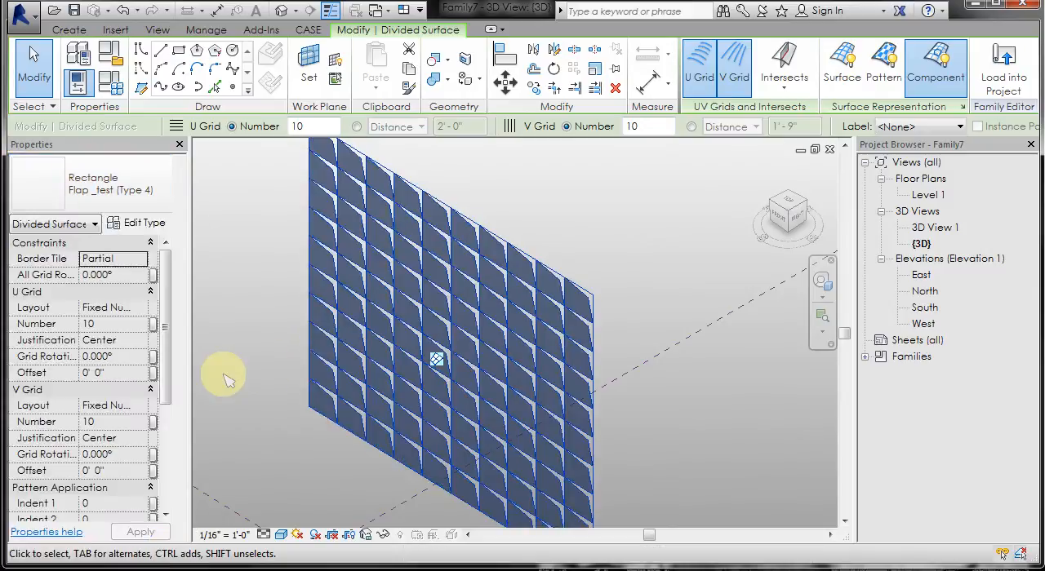
click(229, 384)
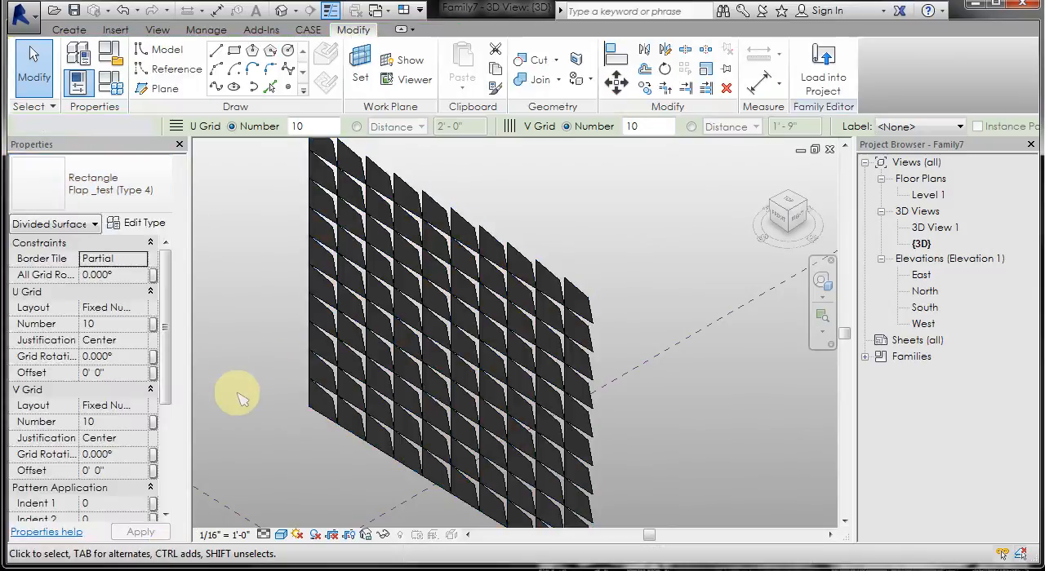
- Set the divided surface's Component Rotation to 180 and apply the change
click(391, 317)
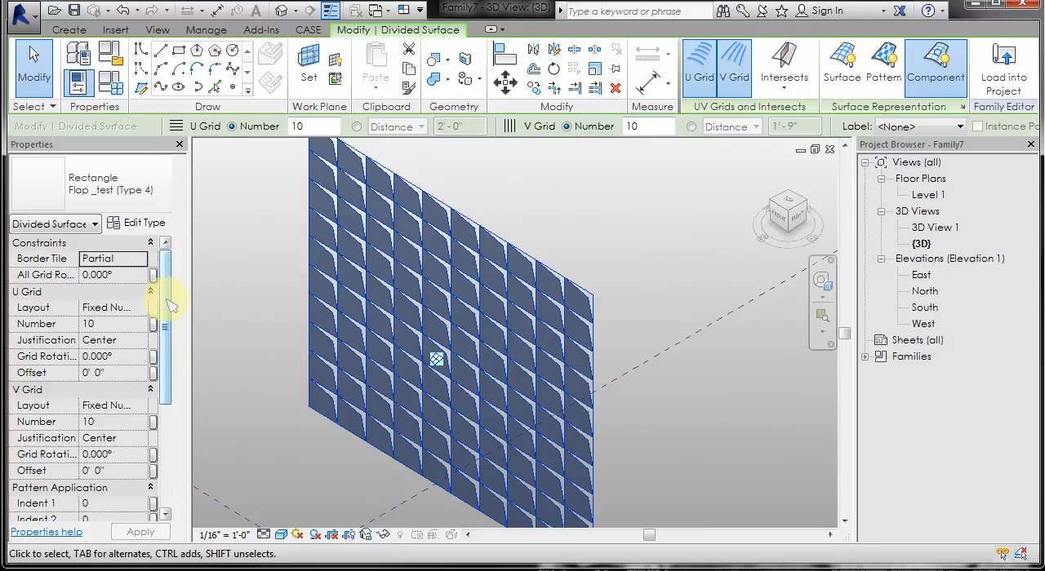
drag(167, 301, 160, 378)
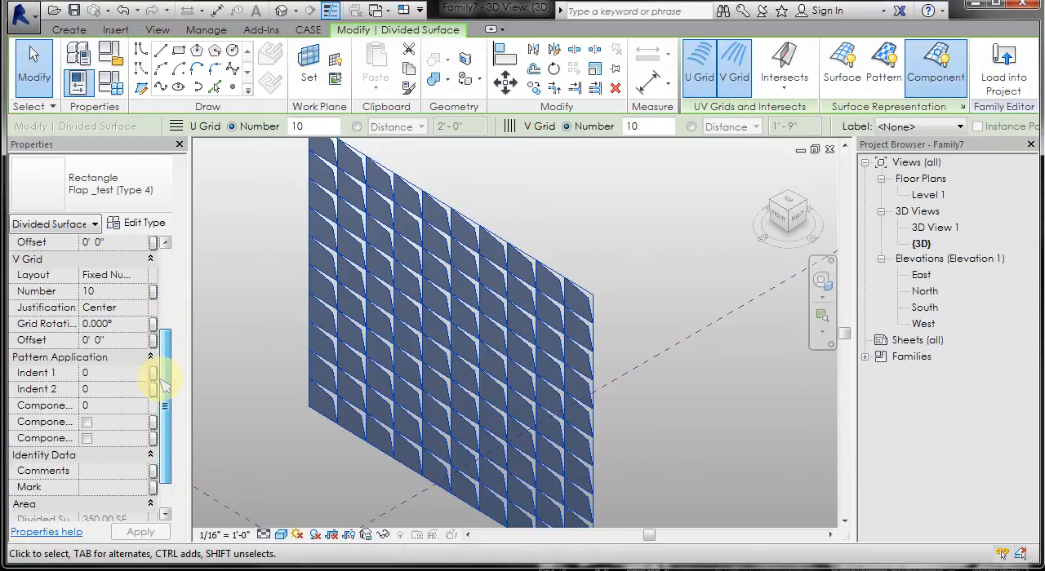
drag(79, 400, 100, 400)
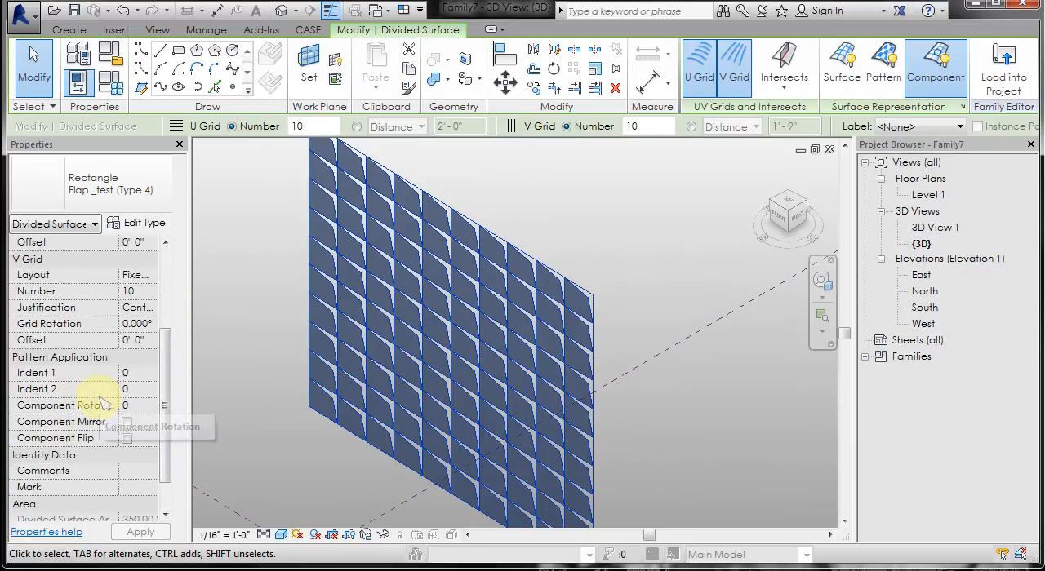
click(152, 406)
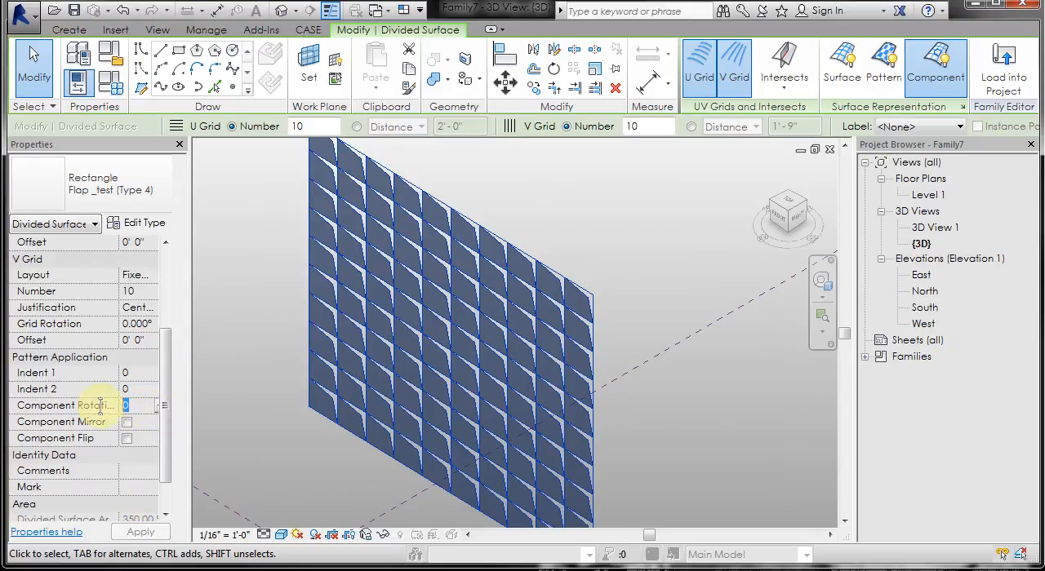
text(180)
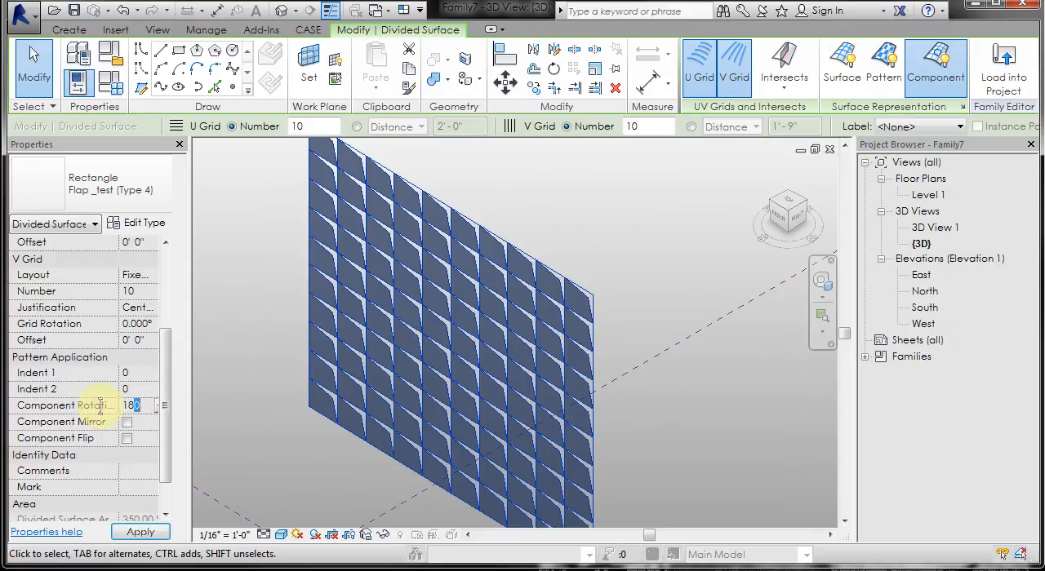
click(141, 533)
click(618, 271)
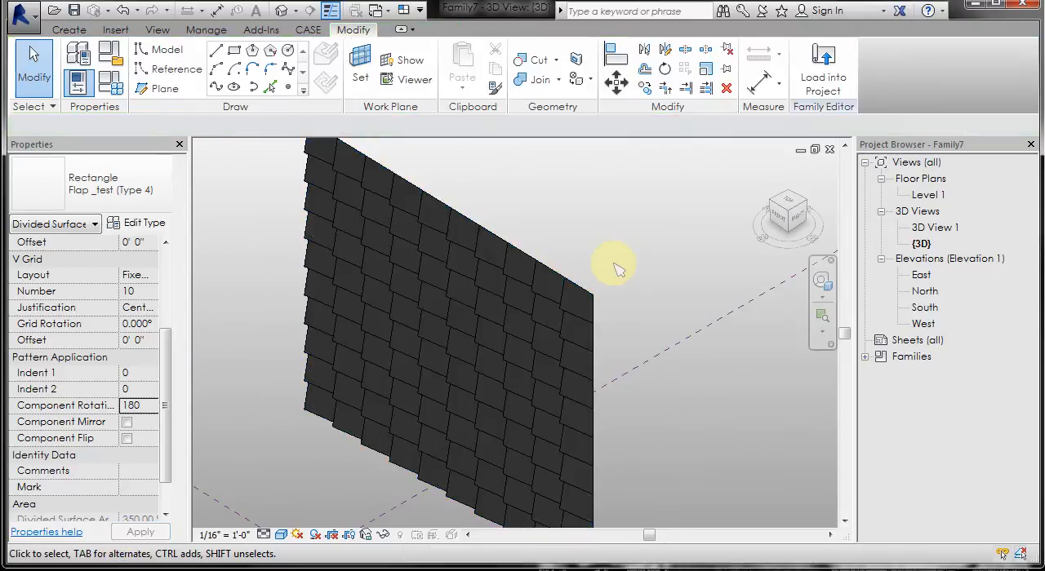
- Set the U Grid number of the divided surface to 5 and apply the change
shift+middle_drag(613, 273, 539, 282)
click(539, 282)
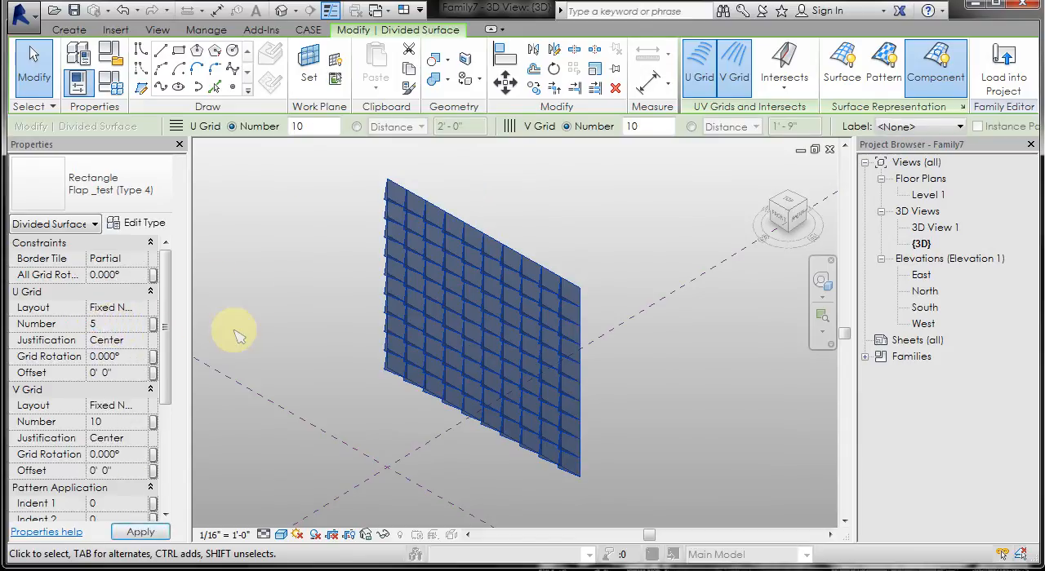
click(256, 300)
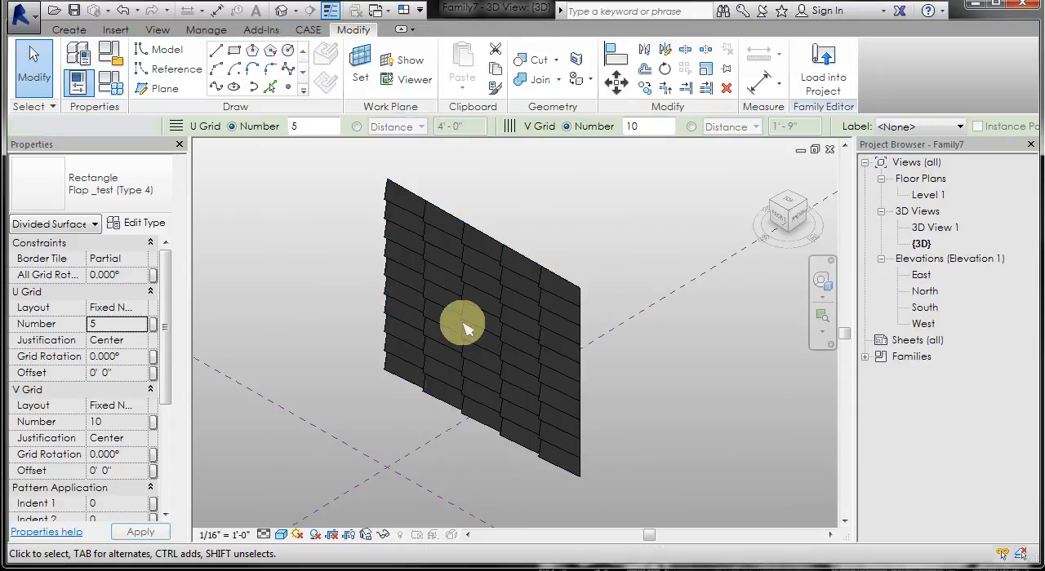
click(696, 431)
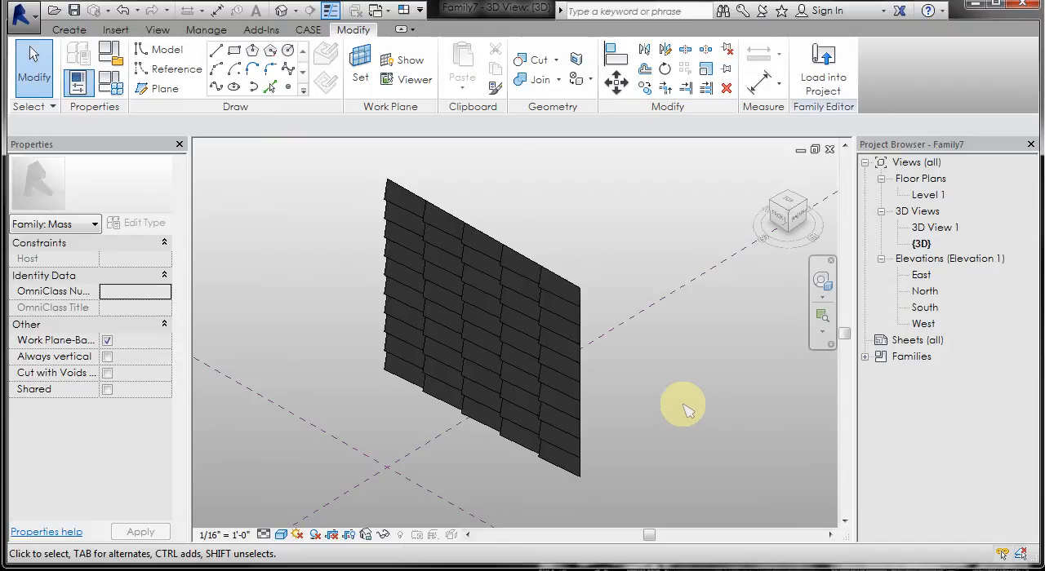
- Delete the divided surface with the flap components and divide the underlying form's surface again
click(538, 349)
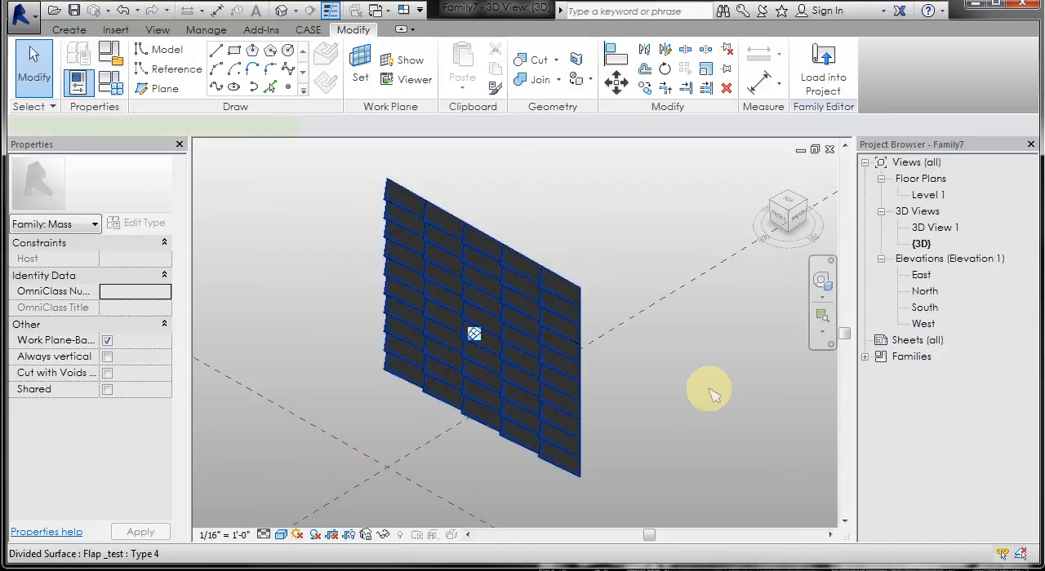
click(711, 393)
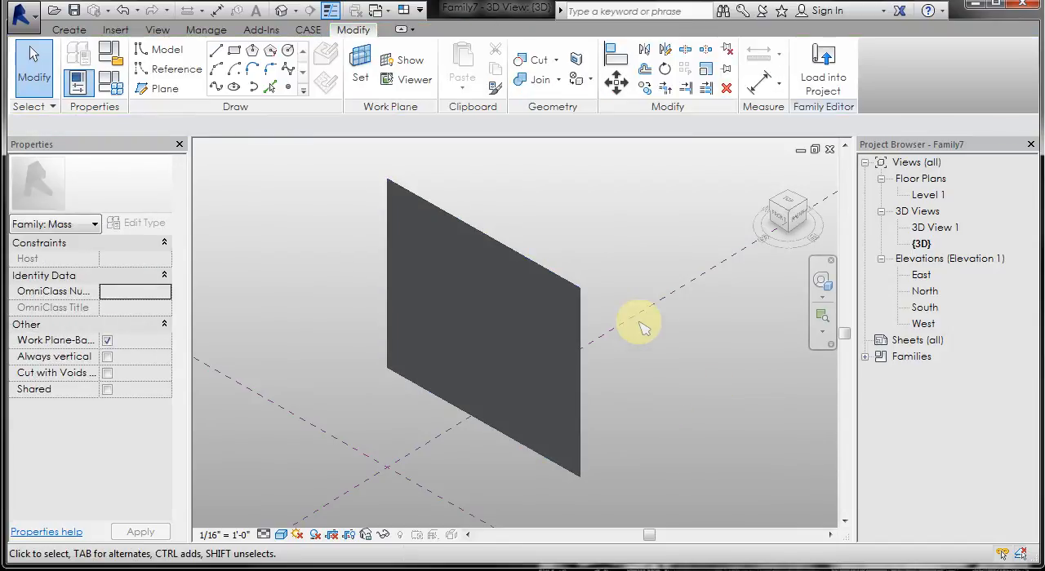
click(529, 324)
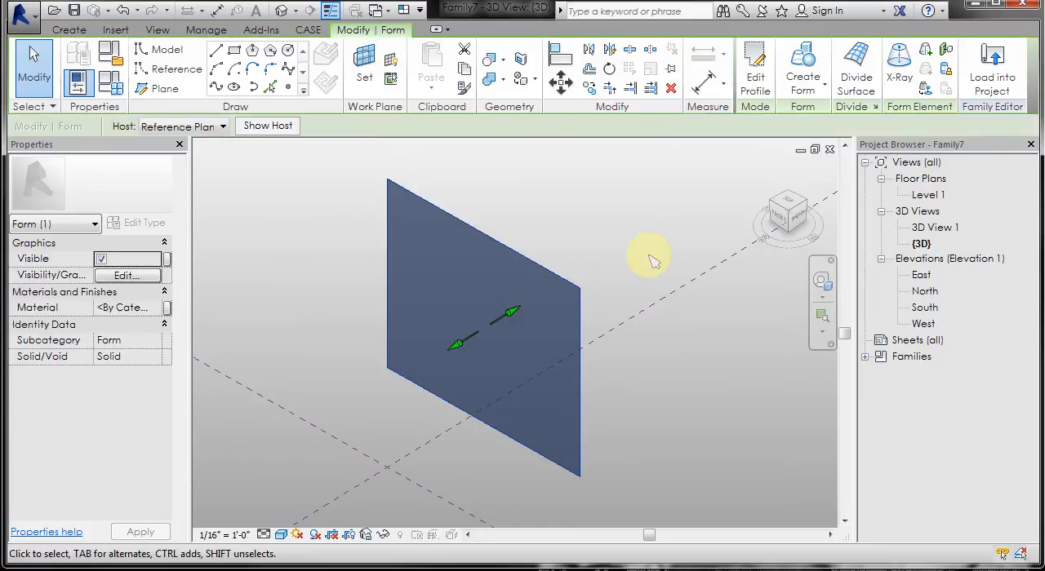
click(856, 68)
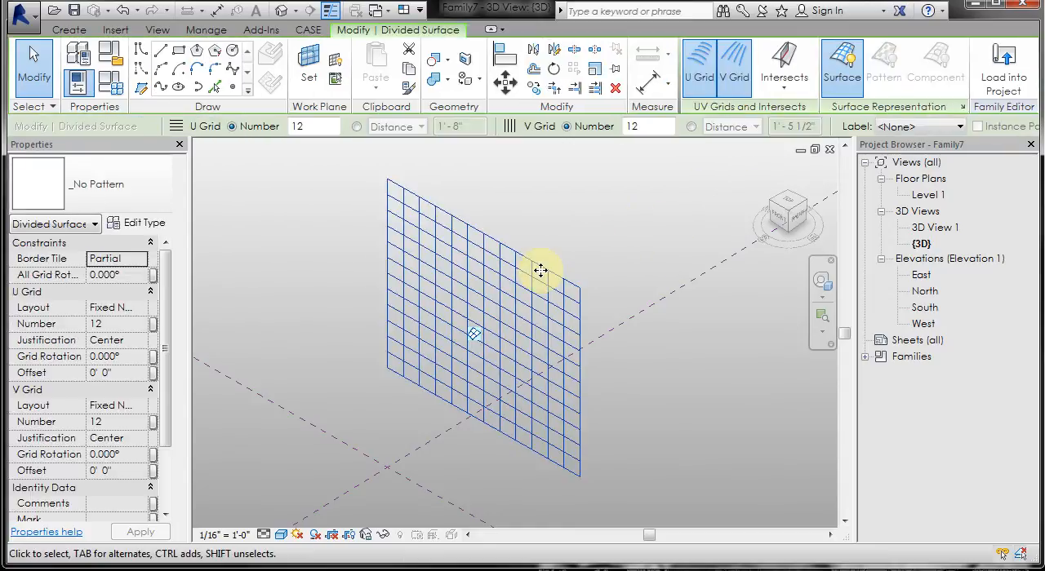
- Apply the Arrows pattern to the new divided surface
click(162, 200)
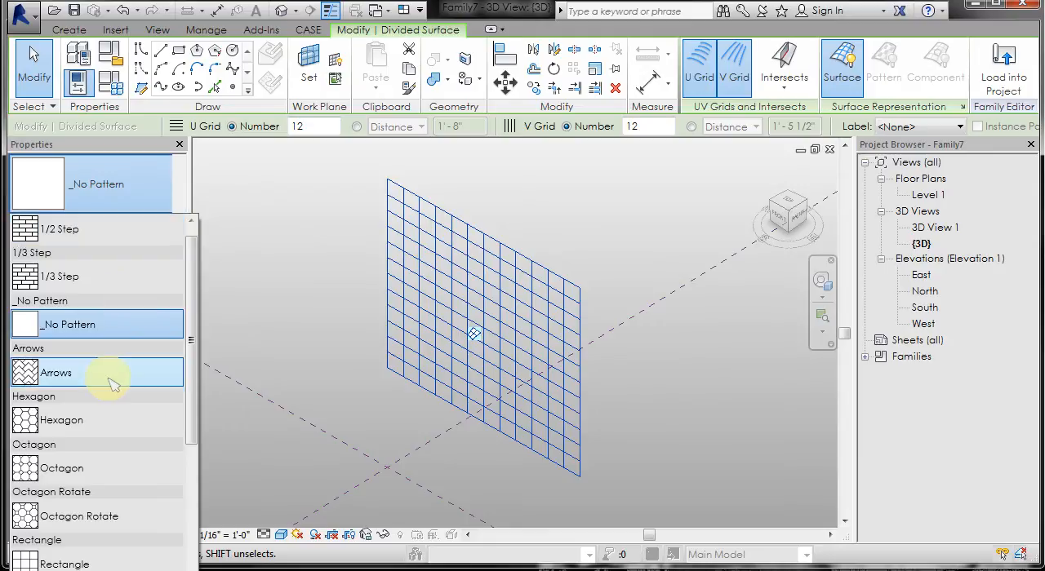
click(111, 378)
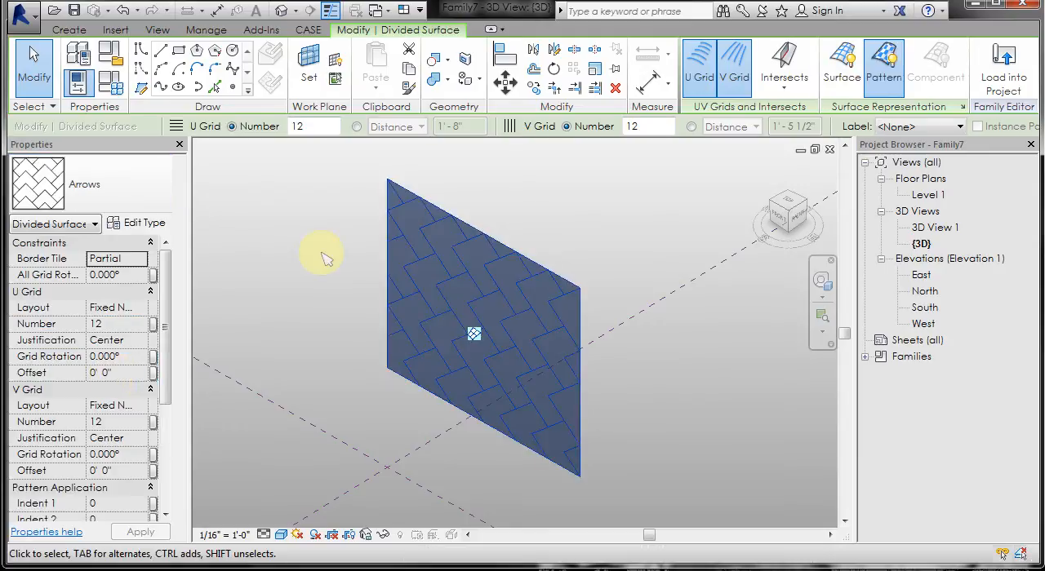
click(326, 259)
scroll(569, 216, up, 2)
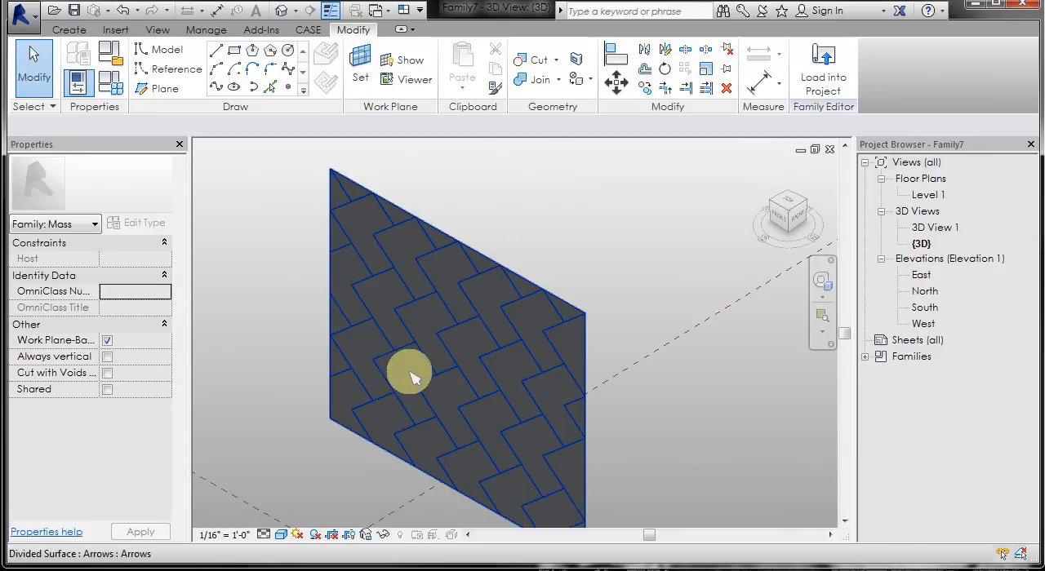
click(383, 368)
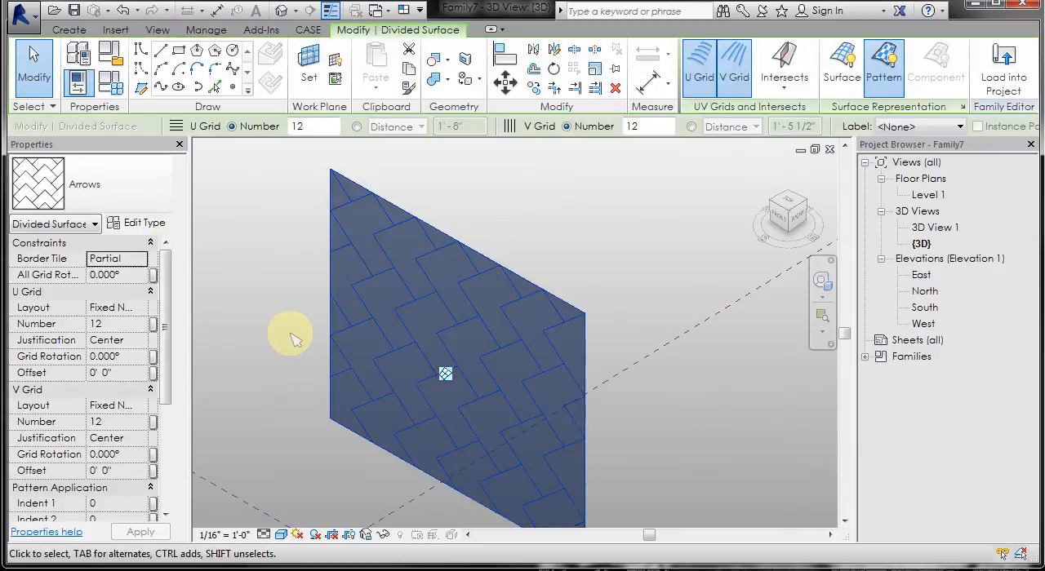
click(159, 208)
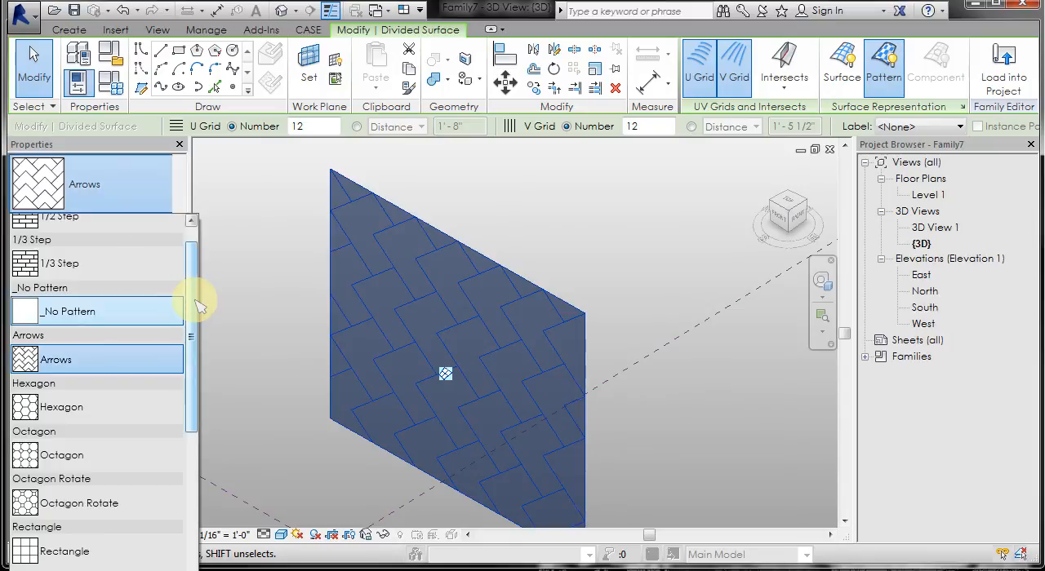
drag(195, 299, 196, 427)
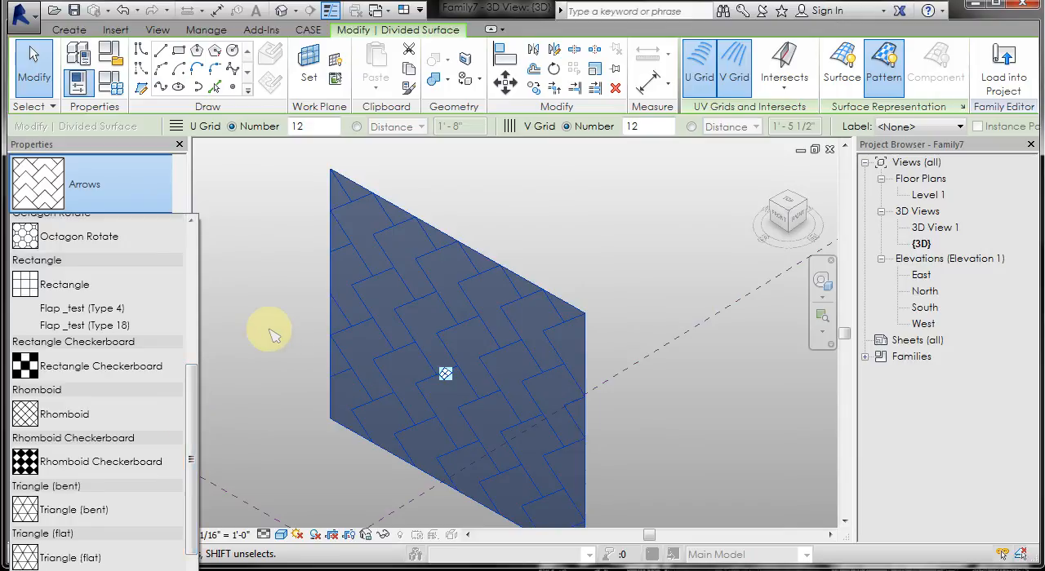
click(270, 330)
- Switch to the Flap arrow _test.rfa family and load it into Family7
key(ctrl+Tab)
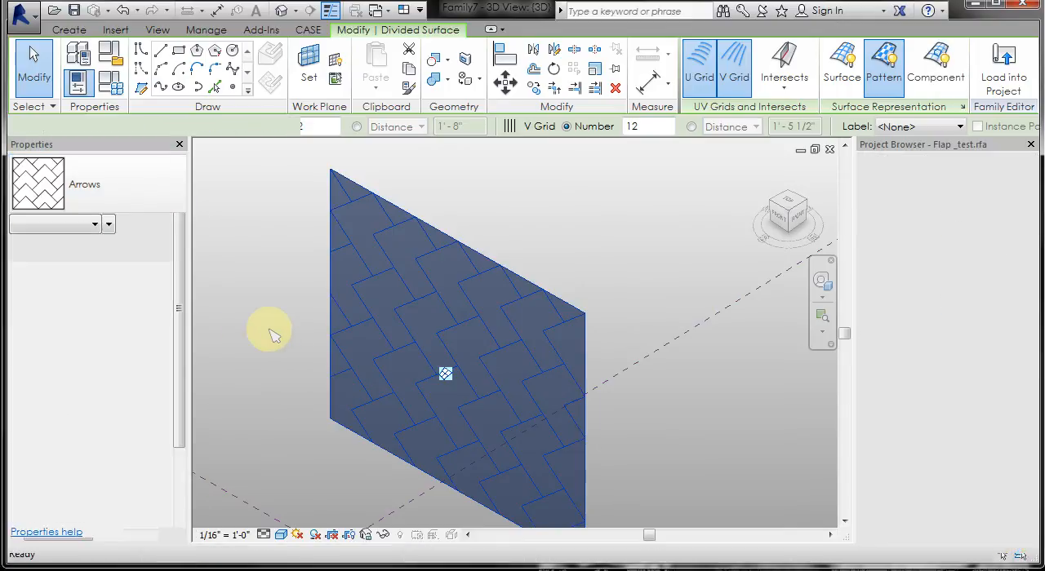
key(ctrl+Tab)
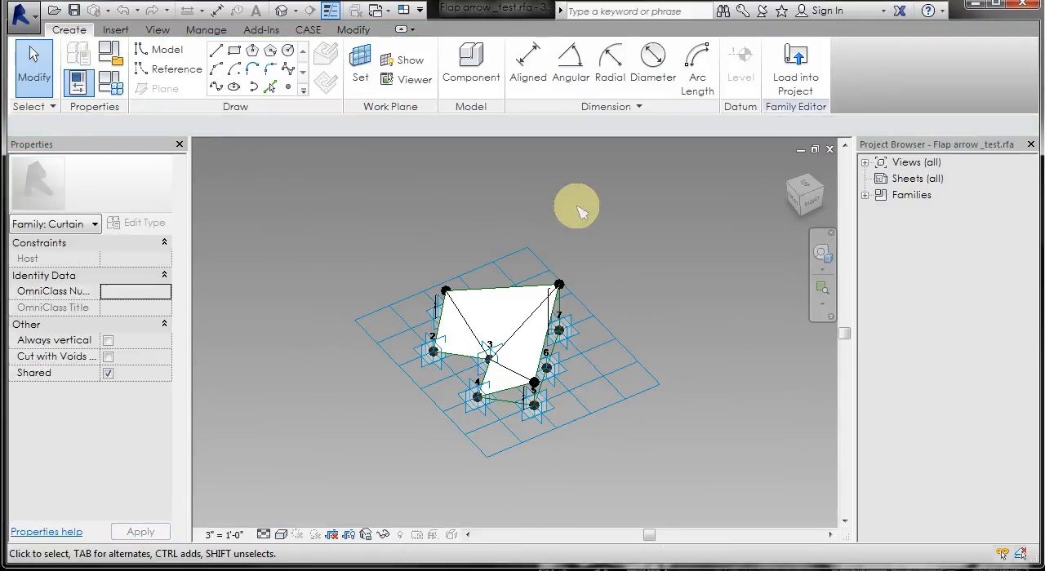
click(772, 72)
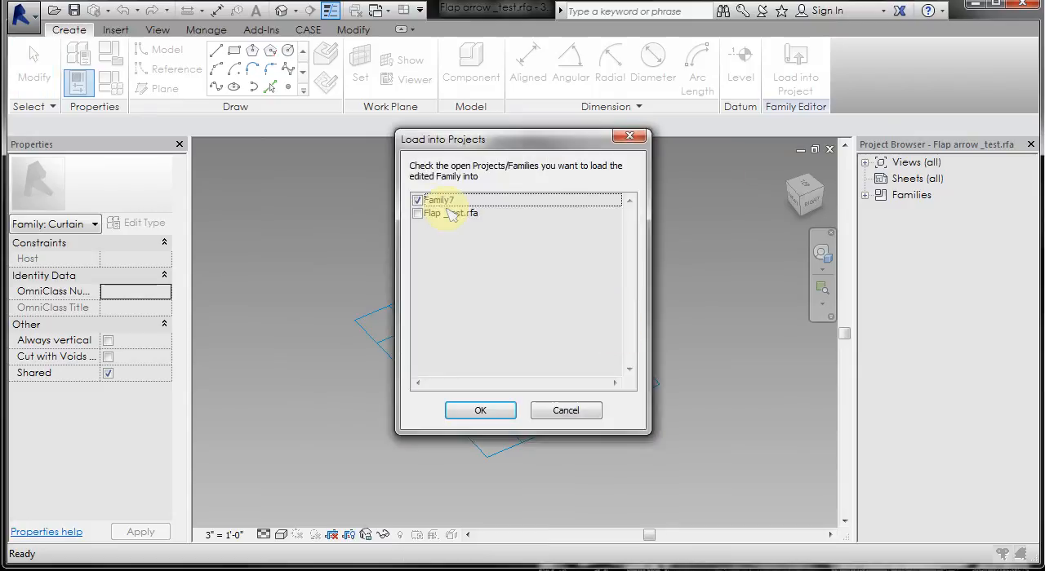
click(488, 411)
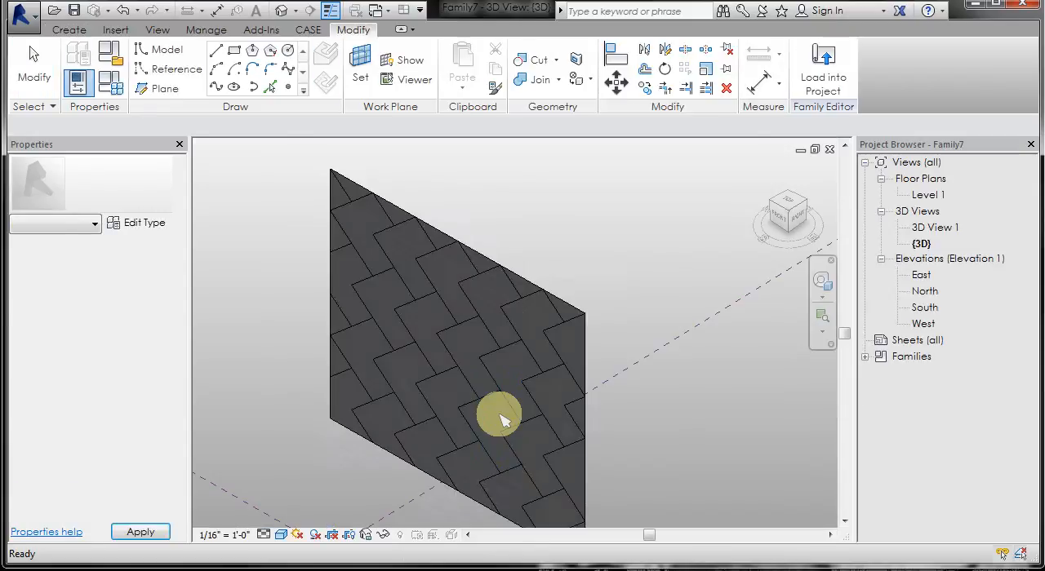
- Apply the Arrows component Flap arrow _test (Type 3 foot) to the divided surface and inspect the panels from several angles
click(500, 419)
click(501, 419)
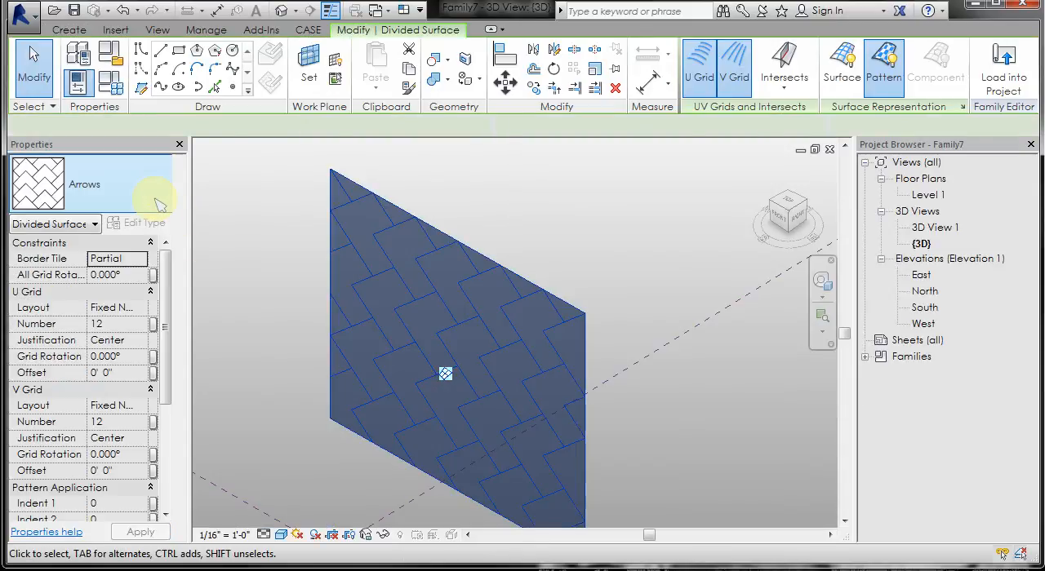
click(159, 204)
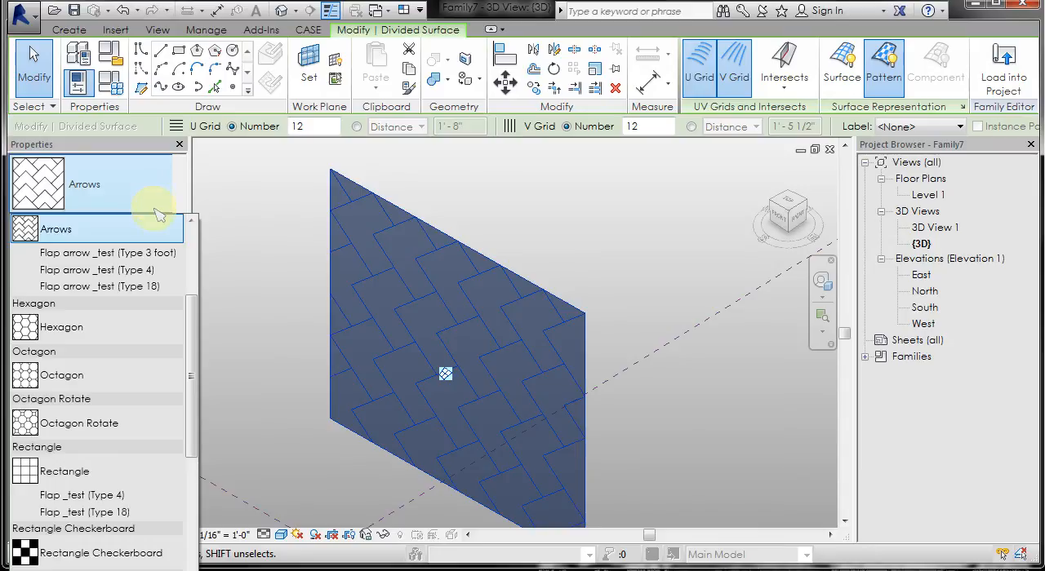
click(110, 255)
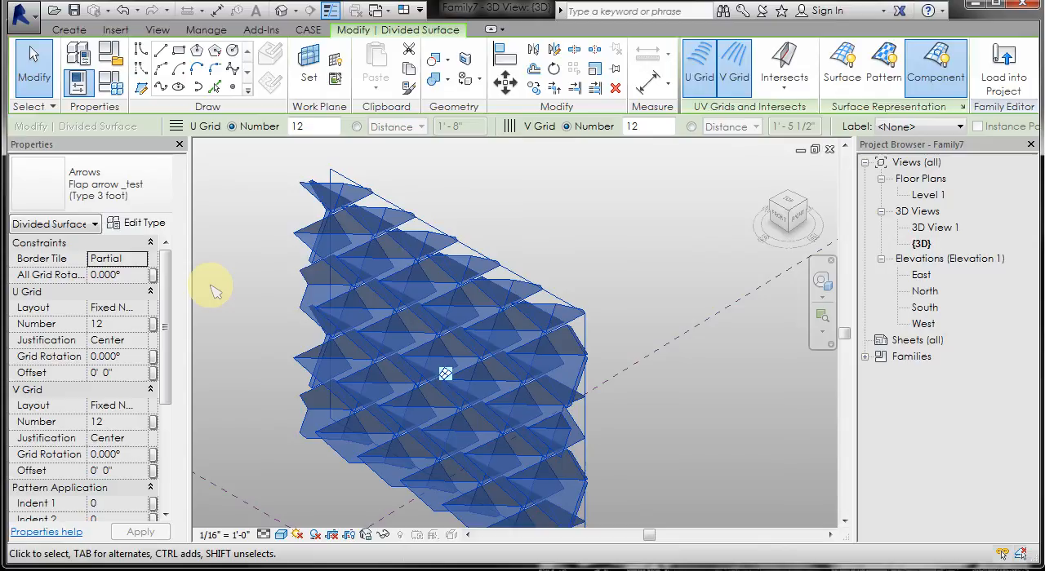
click(216, 296)
shift+middle_drag(254, 363, 553, 252)
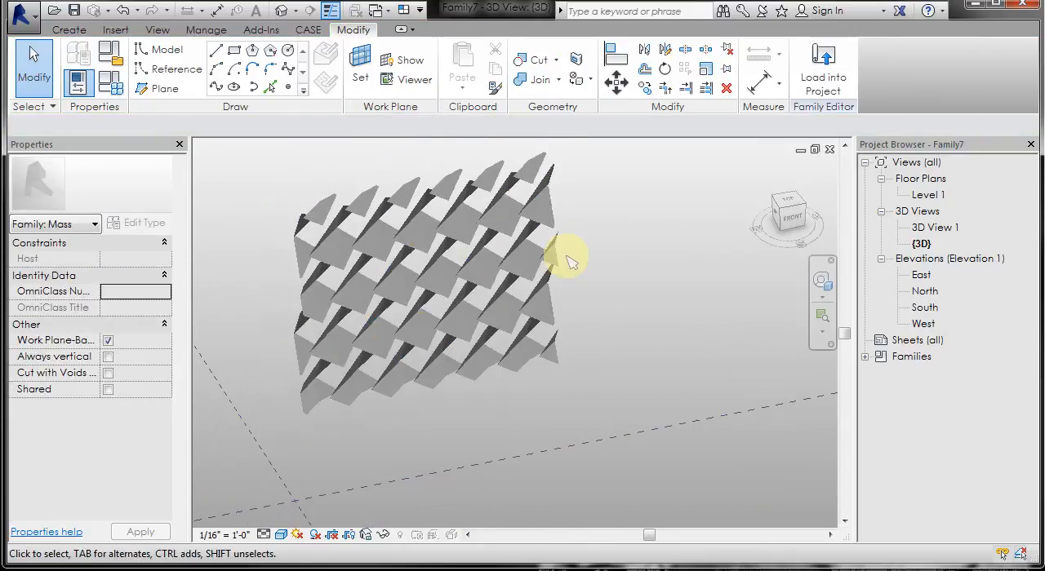
shift+middle_drag(485, 391, 351, 412)
scroll(341, 390, up, 2)
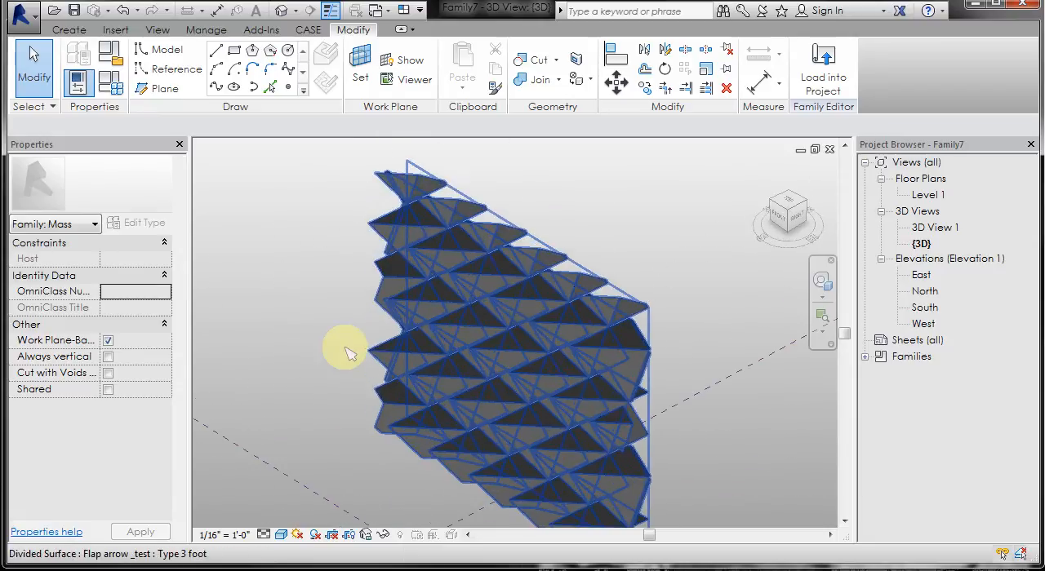
- Change the divided surface's component to Arrows Flap arrow _test (Type 18)
click(433, 309)
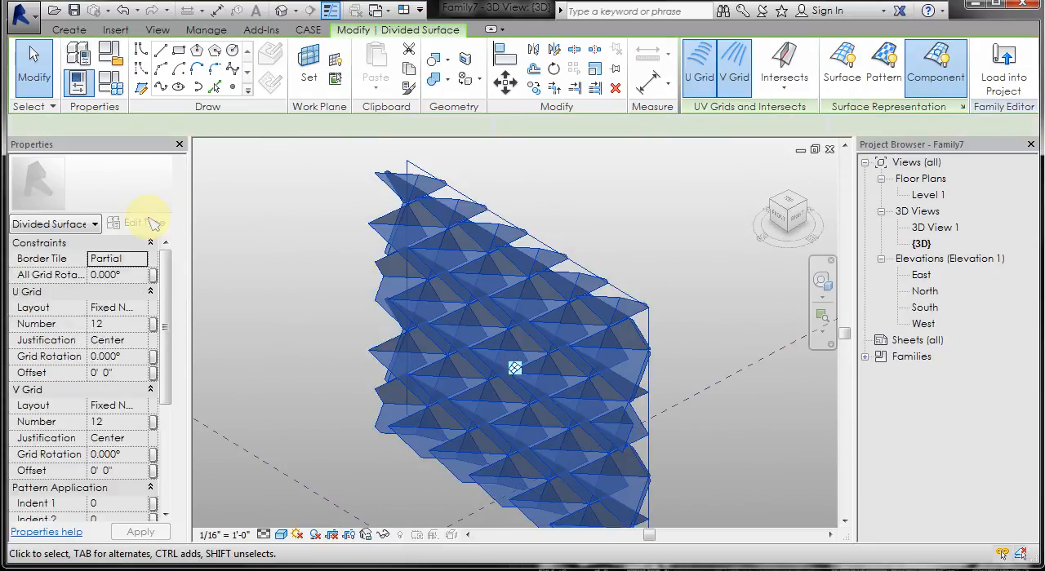
click(150, 207)
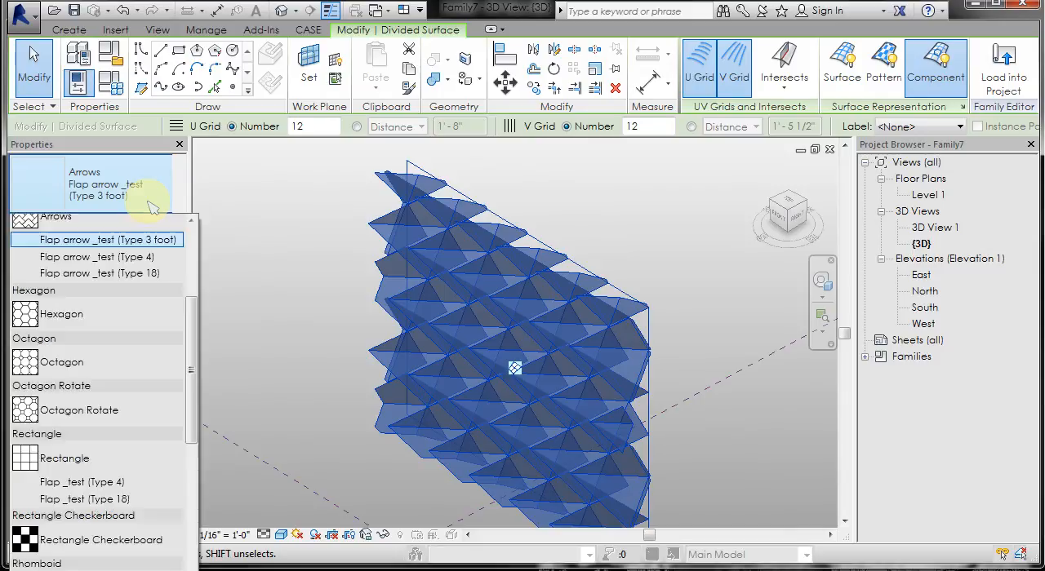
click(152, 286)
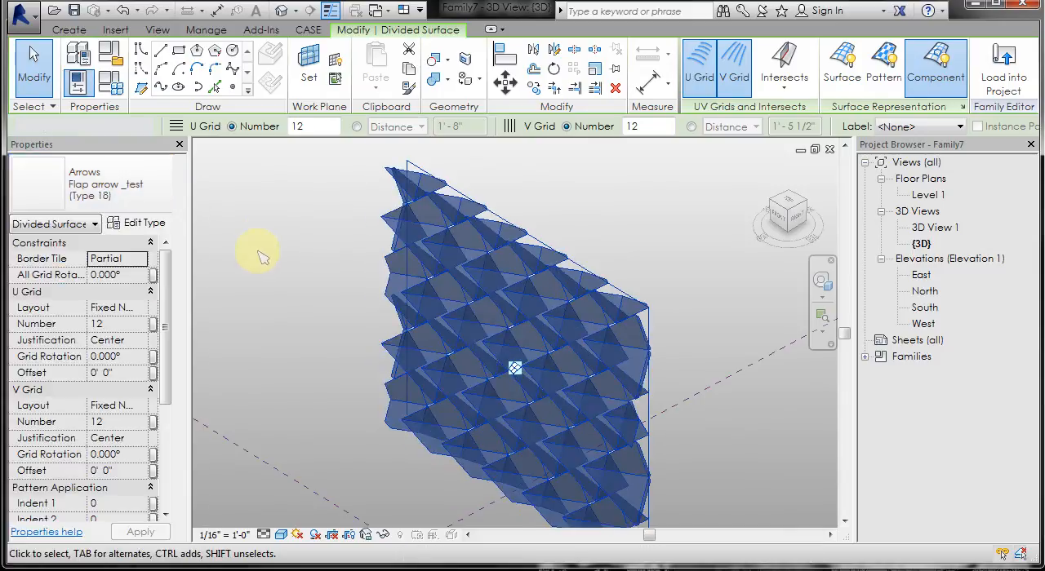
click(269, 277)
mouse_move(275, 303)
shift+middle_down()
mouse_move(351, 291)
mouse_move(409, 301)
mouse_move(434, 294)
mouse_move(313, 308)
mouse_move(296, 298)
mouse_move(492, 285)
mouse_move(347, 334)
mouse_move(280, 296)
mouse_move(280, 319)
mouse_move(292, 305)
shift+middle_up()
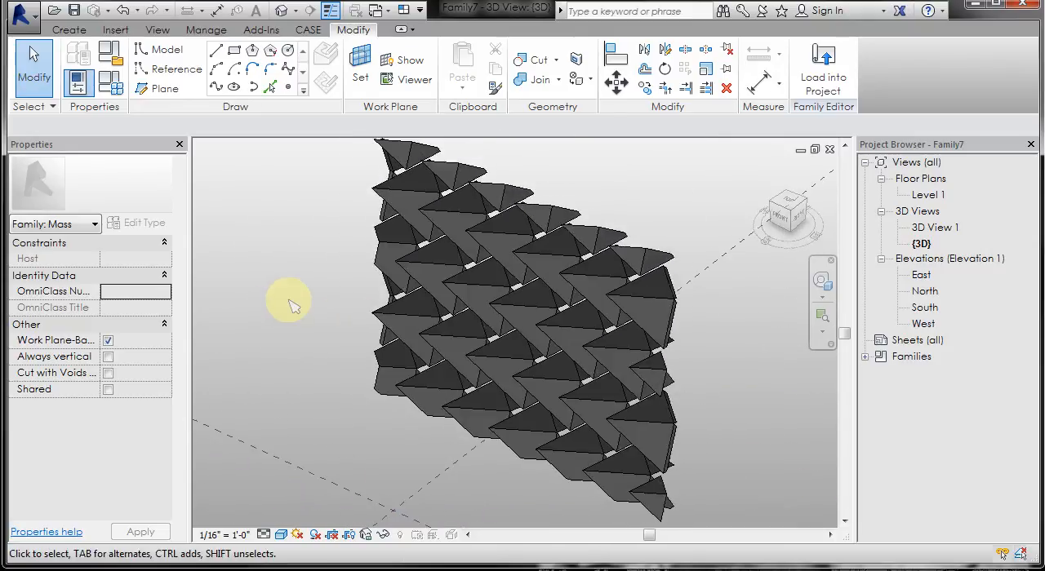
- Duplicate the divided surface's Type 18 panel type as "Type 6 feet" and set its h parameter to 6 feet
click(325, 281)
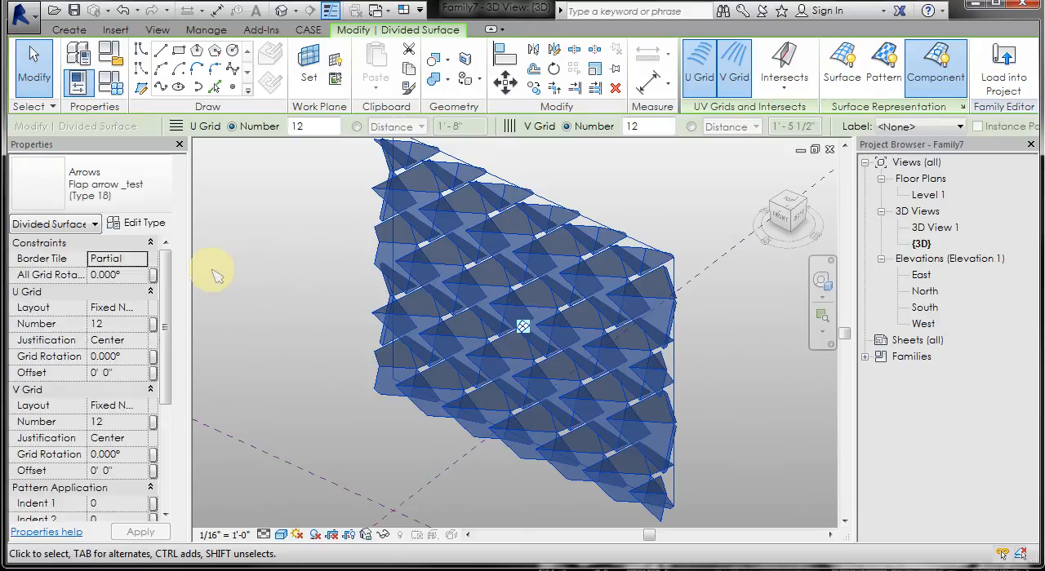
click(155, 226)
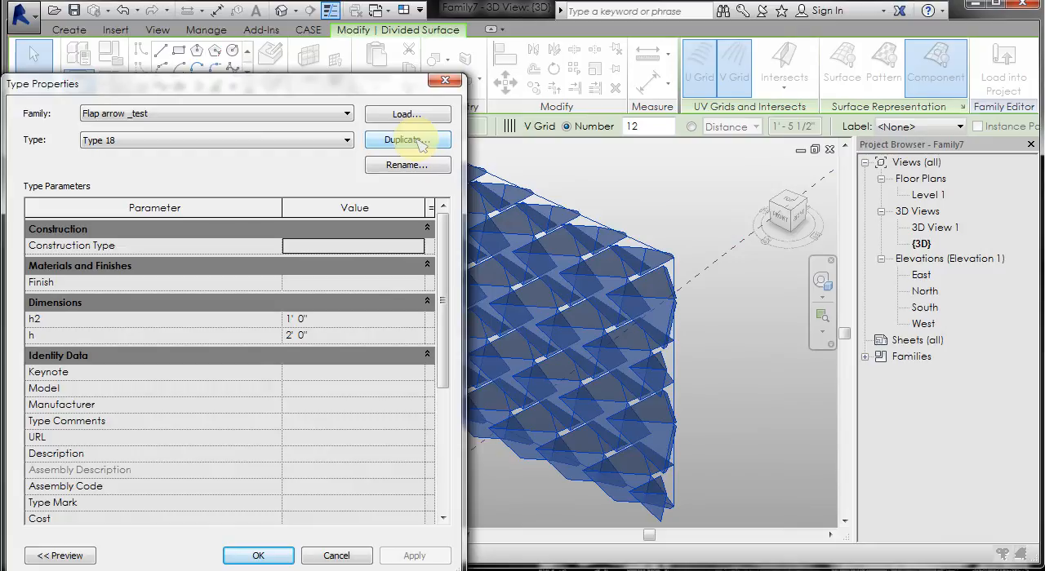
click(419, 140)
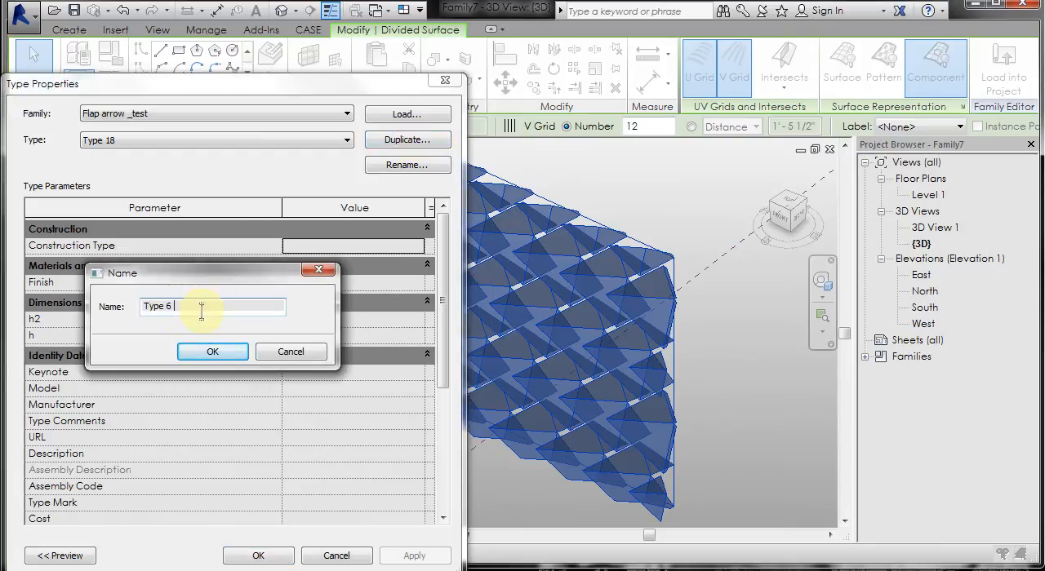
click(214, 352)
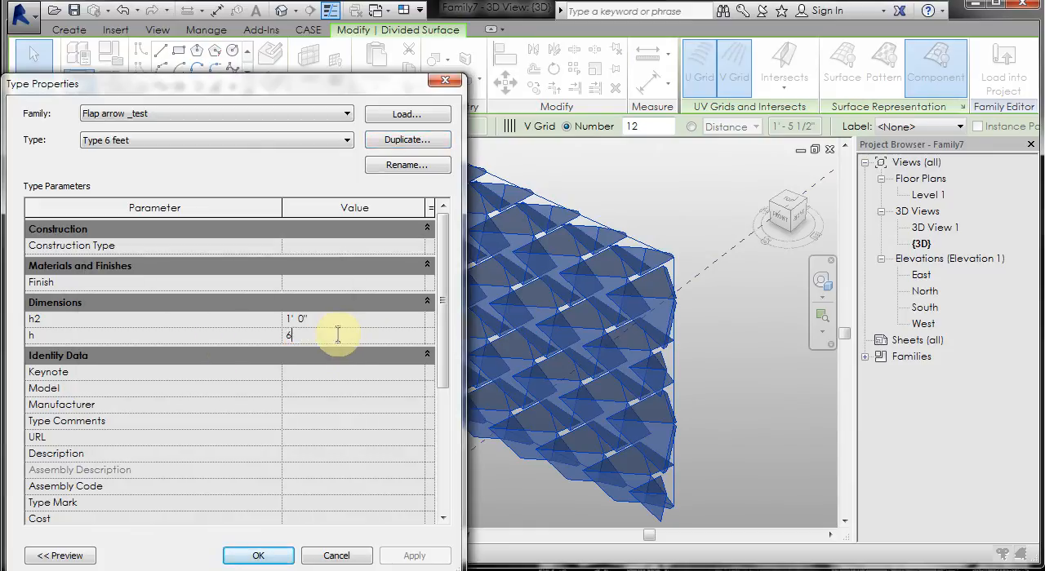
click(258, 556)
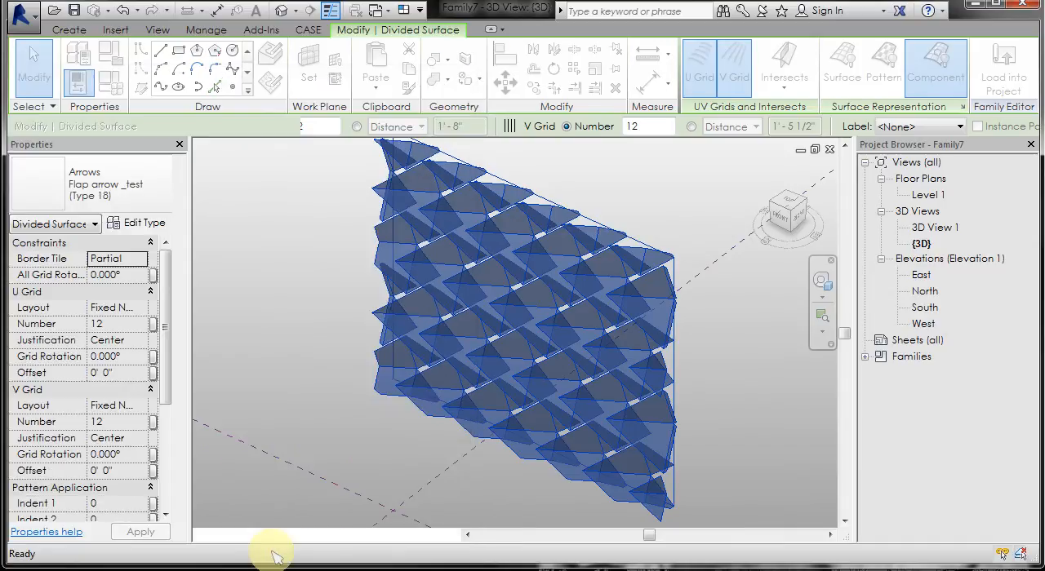
click(269, 268)
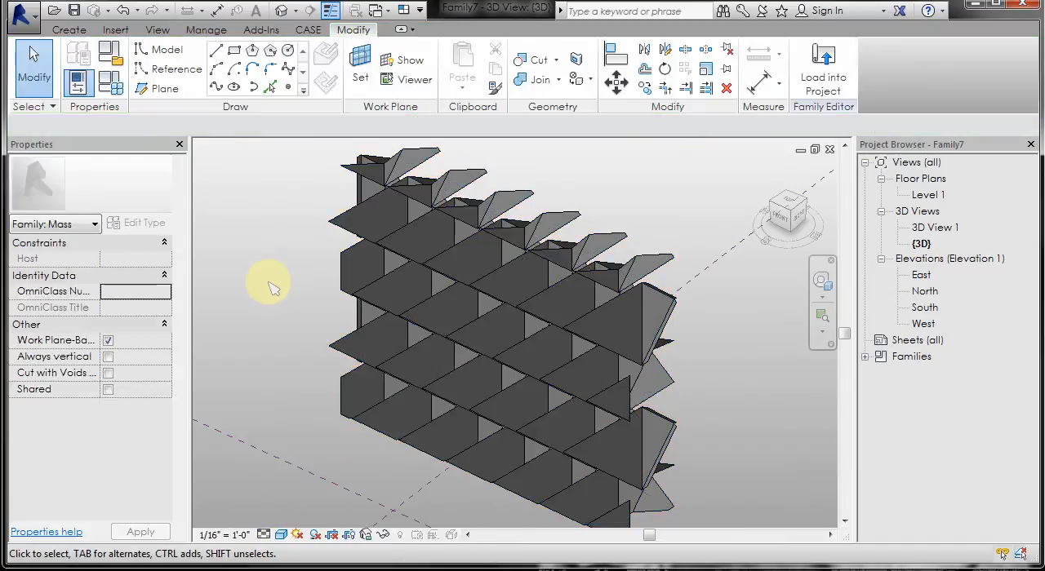
- Set the divided surface's Border Tile to Empty
shift+middle_drag(269, 282, 338, 261)
scroll(387, 236, up, 5)
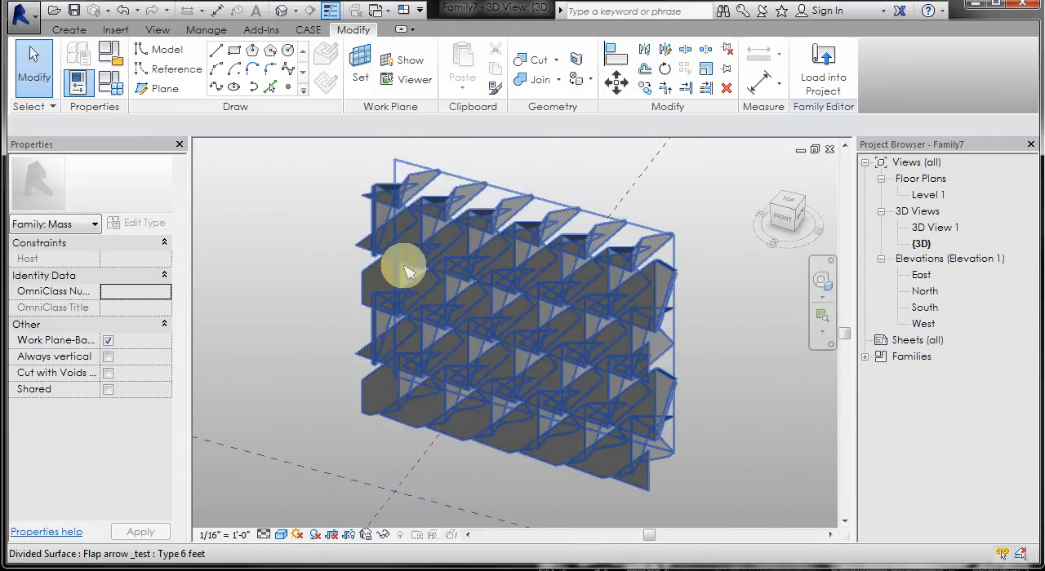
shift+middle_drag(420, 273, 318, 321)
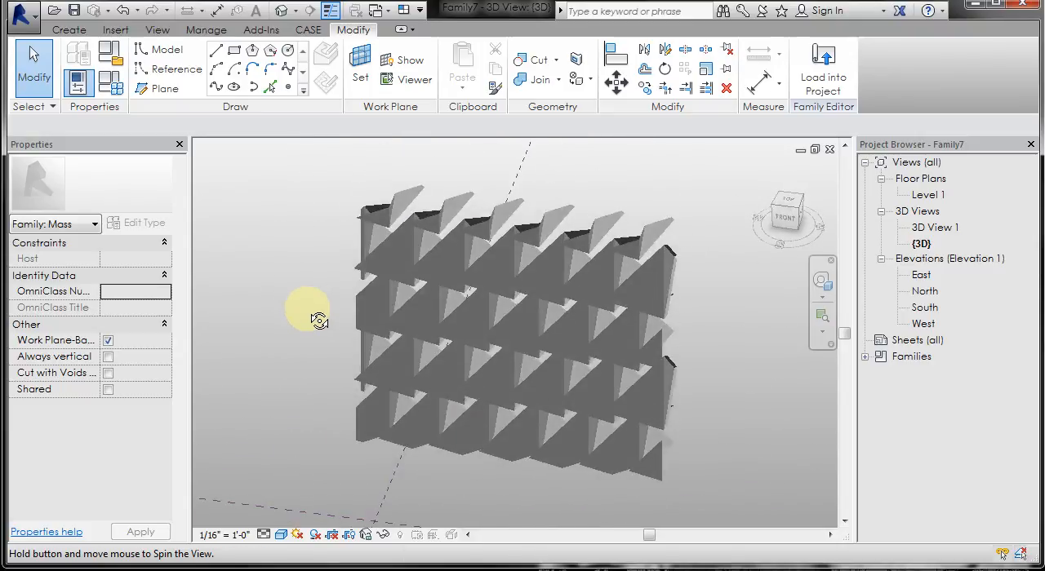
click(400, 277)
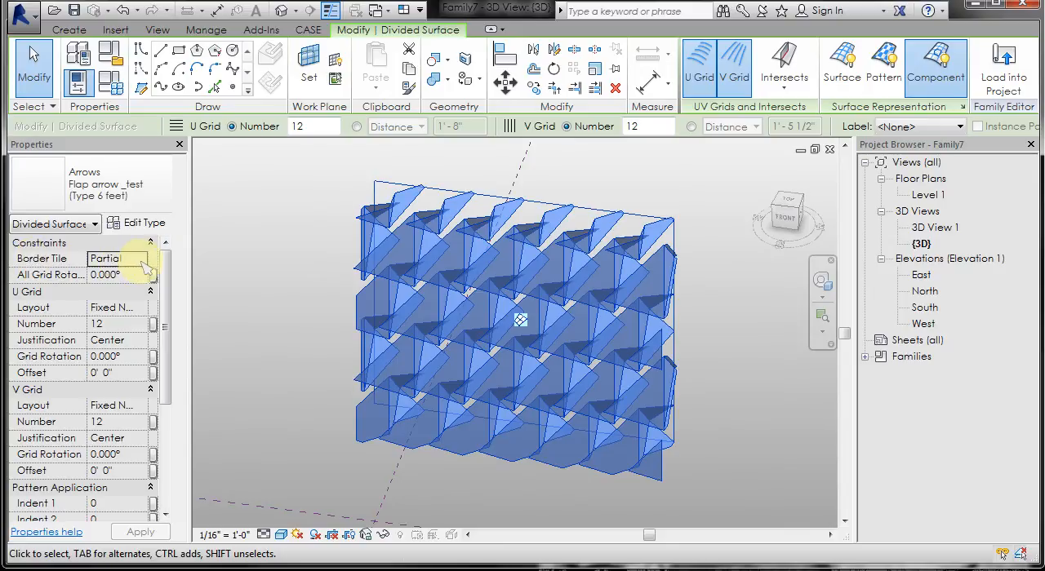
click(142, 259)
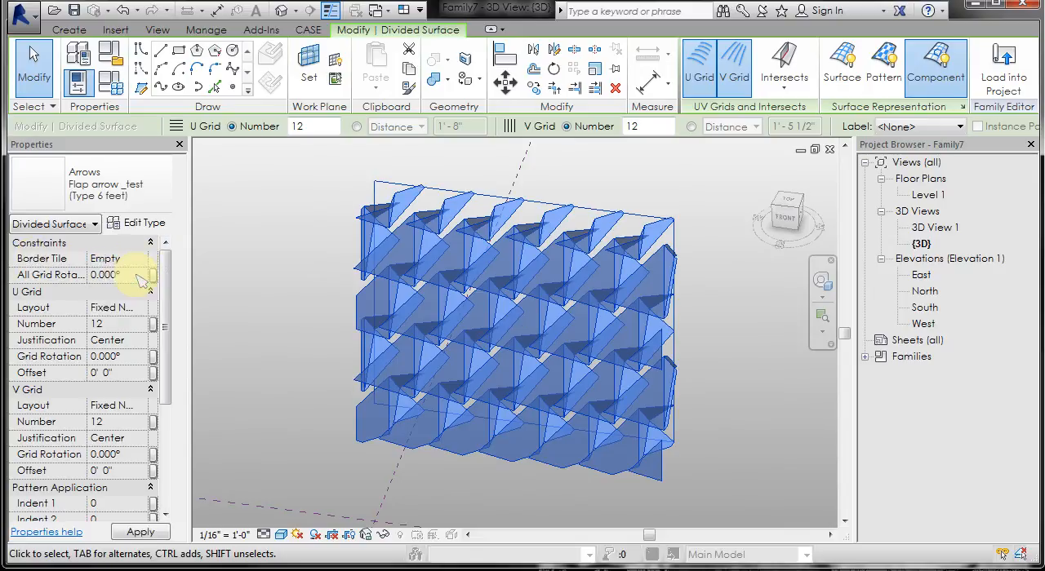
click(254, 247)
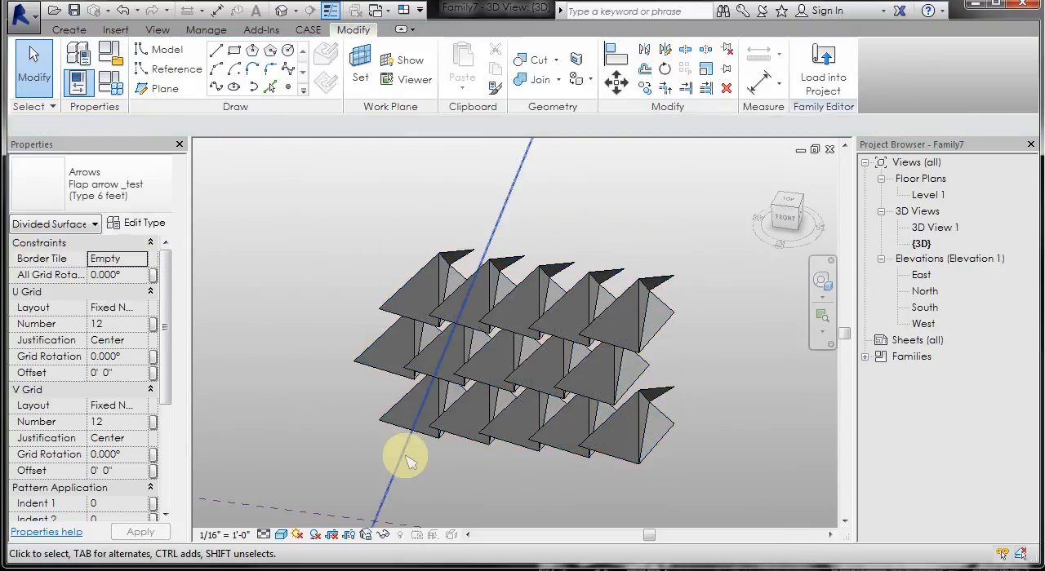
- Change the divided surface's Border Tile to Overhanging
mouse_move(408, 462)
shift+middle_down()
mouse_move(401, 452)
mouse_move(427, 386)
mouse_move(402, 463)
shift+middle_up()
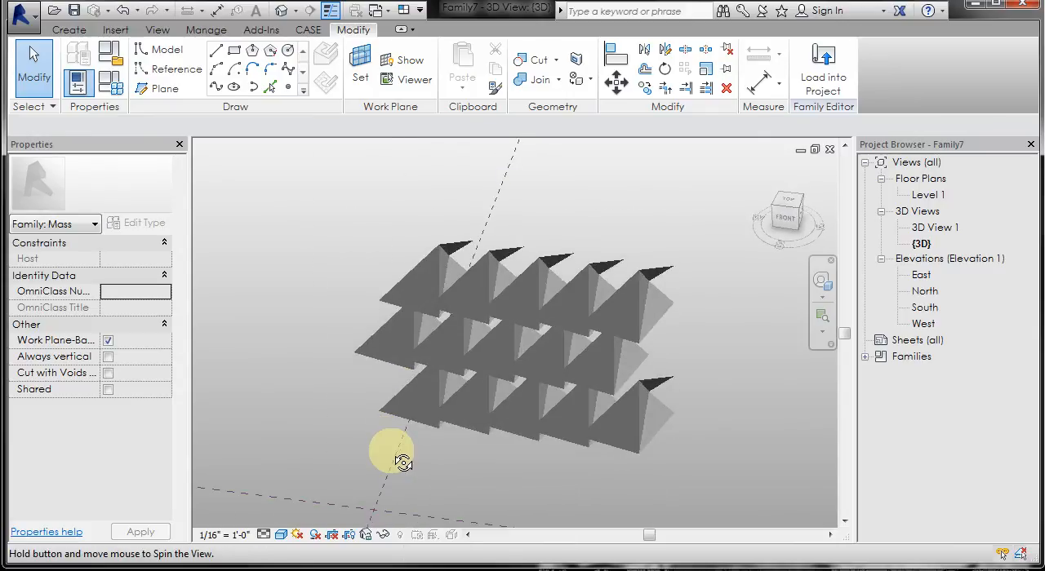
click(438, 369)
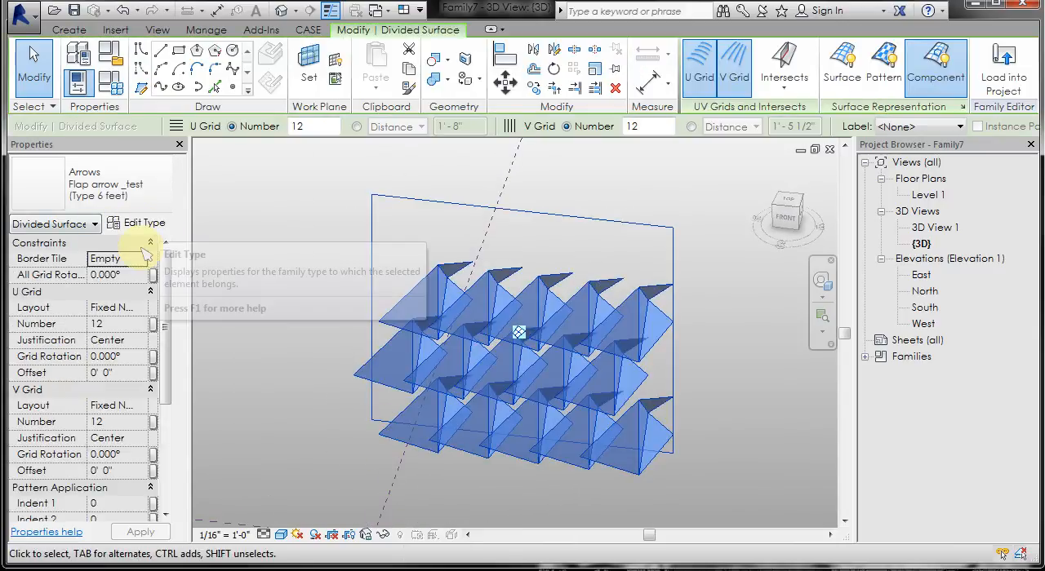
click(142, 259)
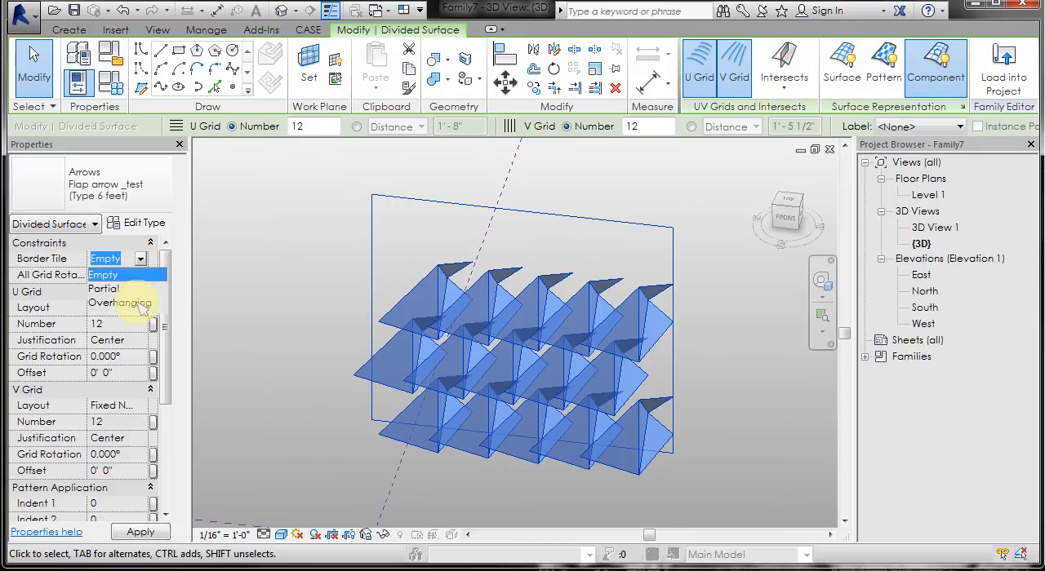
click(261, 277)
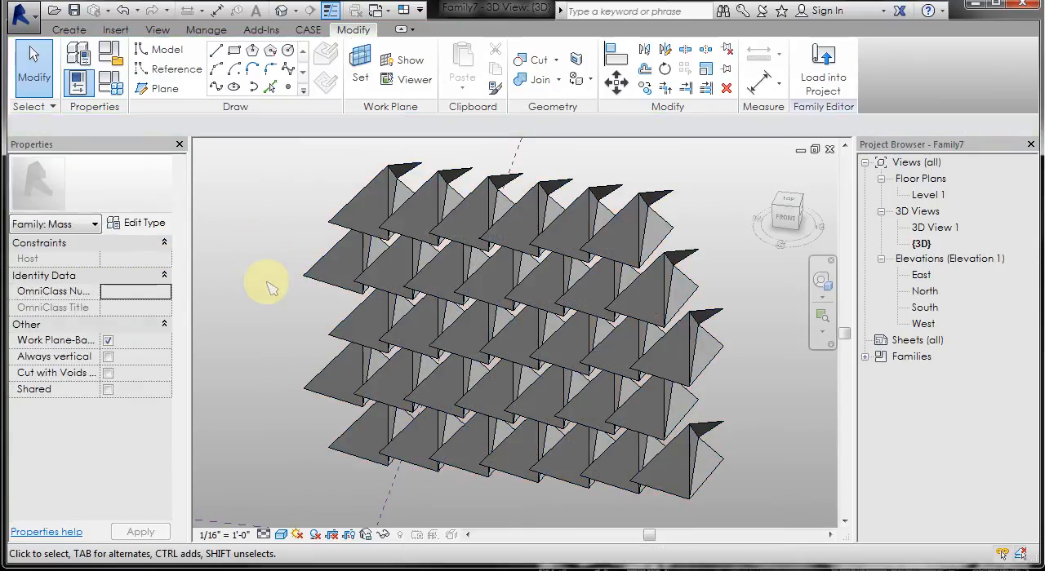
- Enable Component Flip for the divided surface's arrow panels and inspect them from the side
shift+middle_drag(271, 286, 585, 304)
click(614, 194)
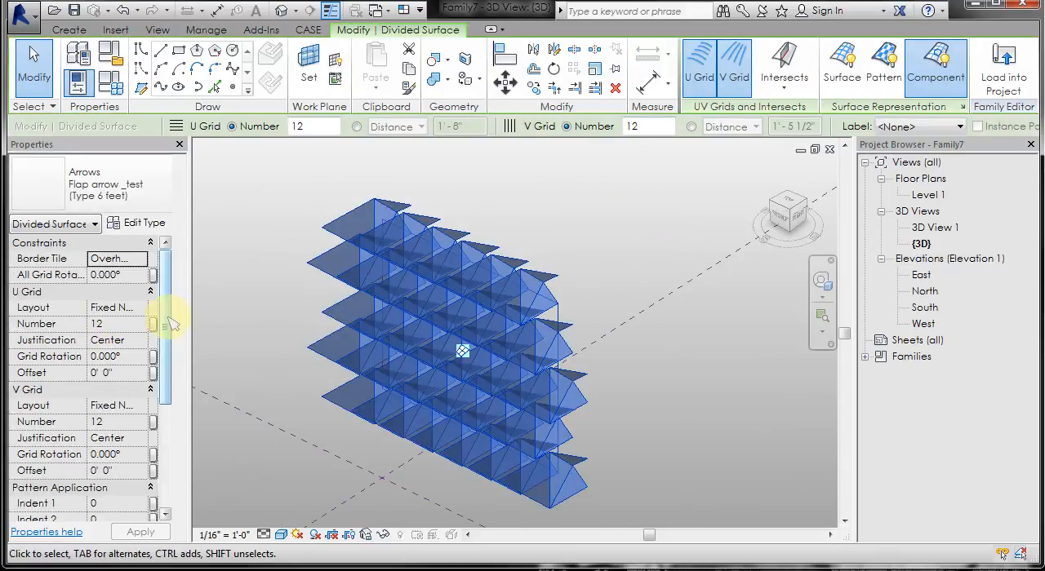
drag(169, 319, 163, 397)
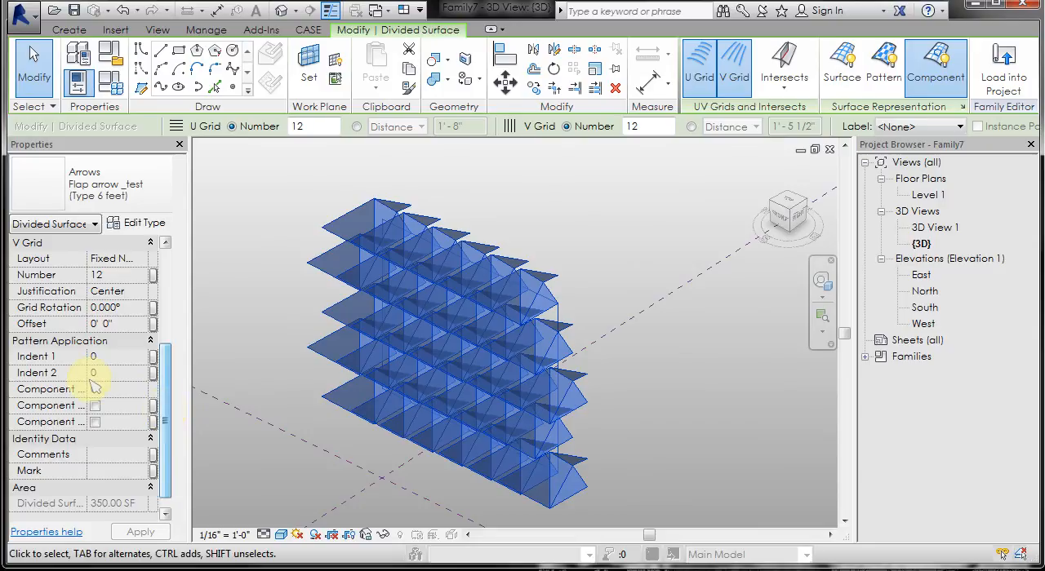
drag(89, 371, 120, 372)
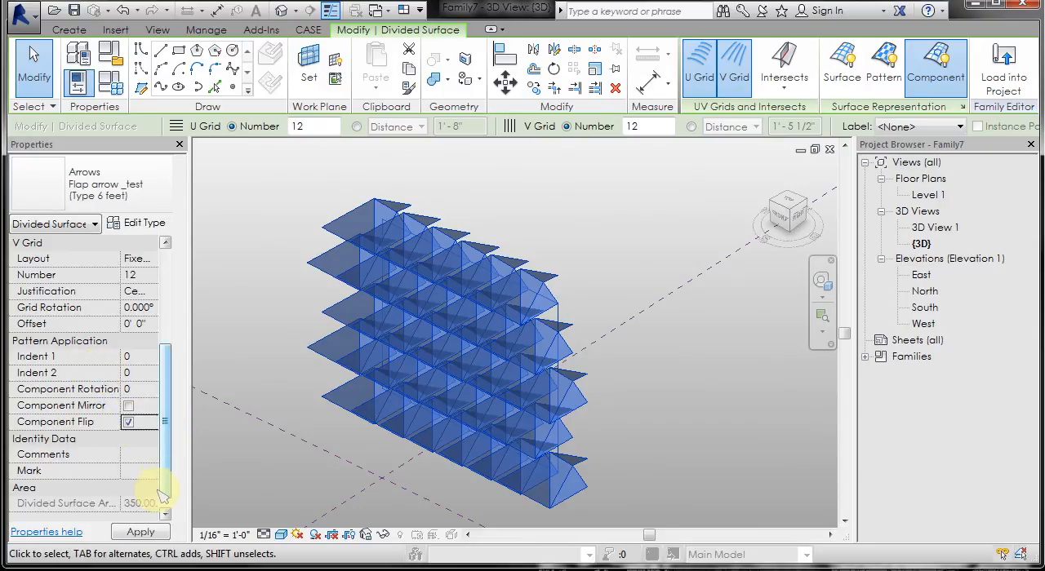
click(141, 532)
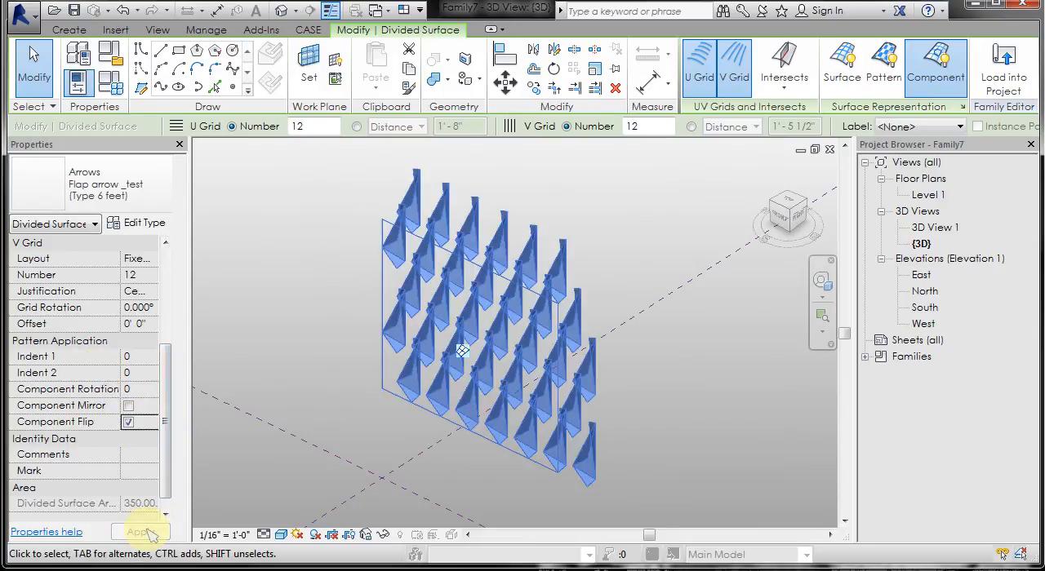
click(326, 362)
shift+middle_drag(327, 361, 242, 383)
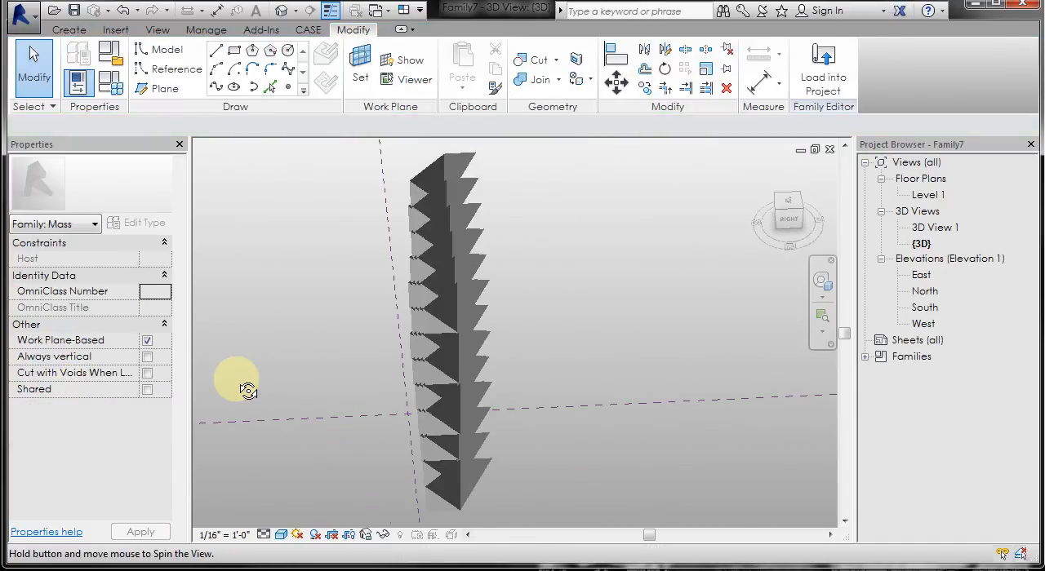
- Turn off Component Flip for the divided surface's arrow panels
click(455, 341)
shift+middle_drag(327, 384, 444, 350)
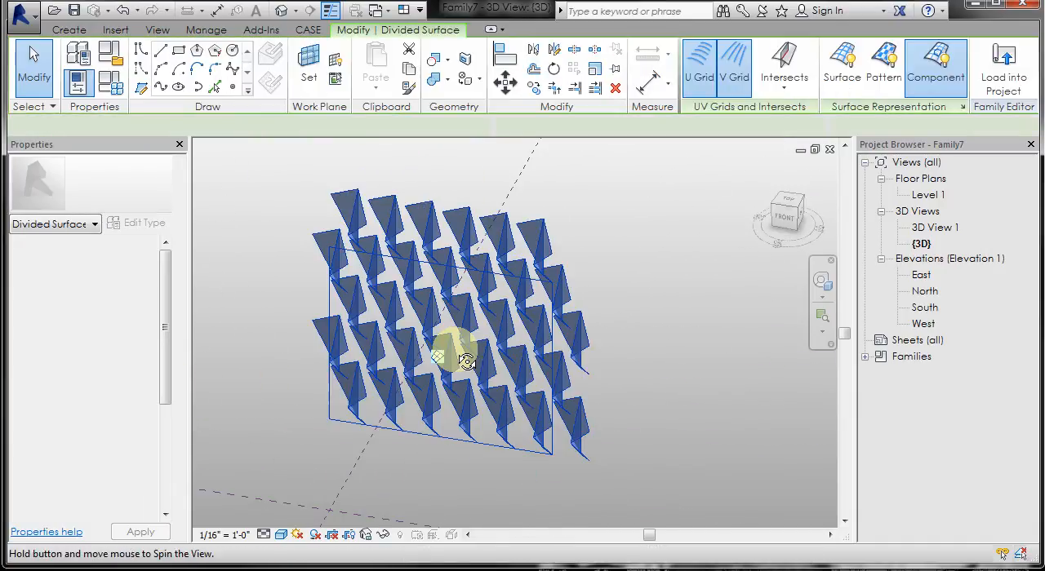
scroll(173, 377, down, 5)
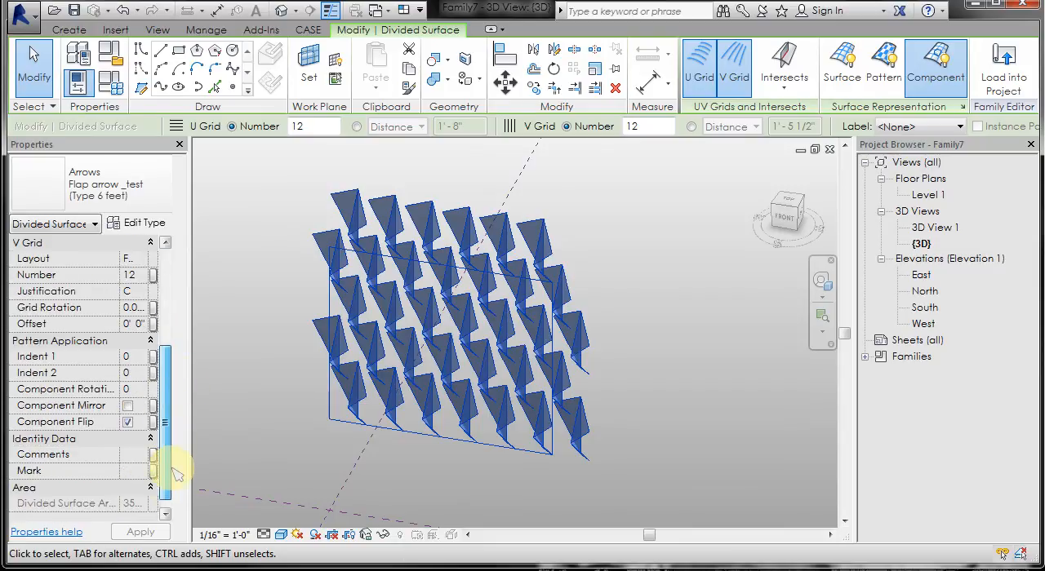
click(140, 533)
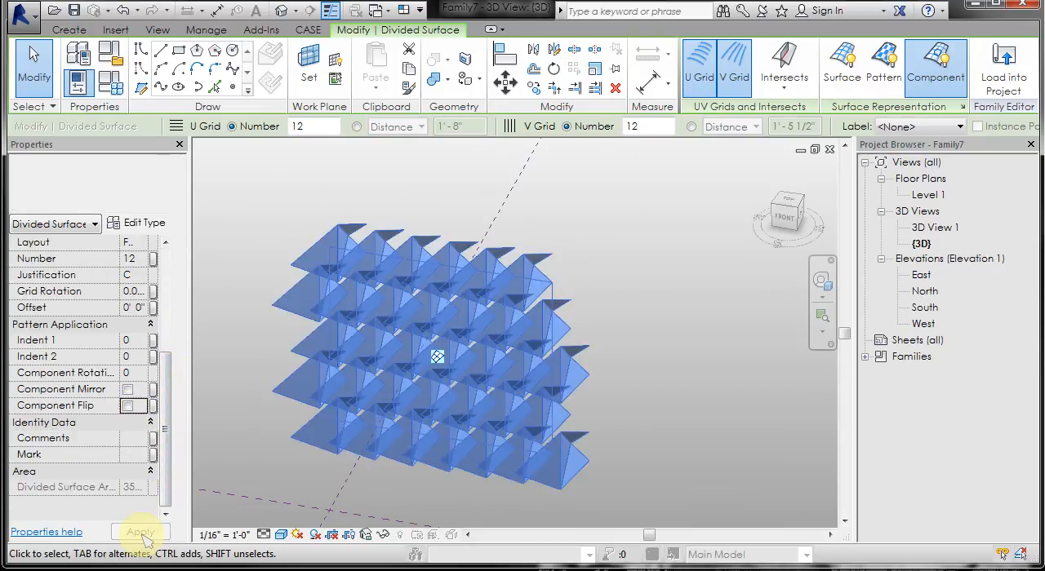
- Enable Component Mirror for the divided surface's arrow panels and view them at an angle
click(129, 390)
click(141, 532)
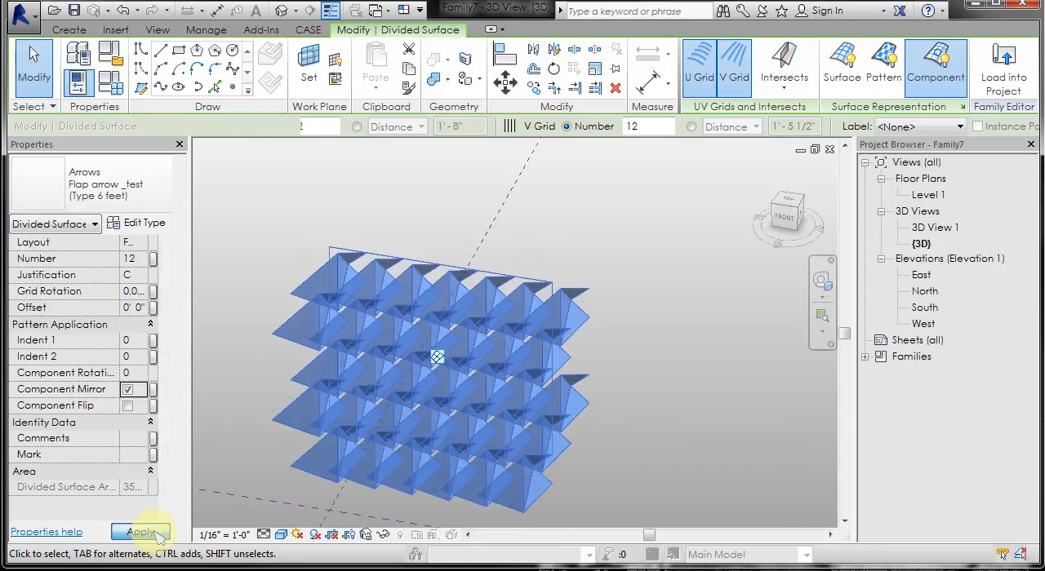
shift+middle_drag(629, 256, 612, 330)
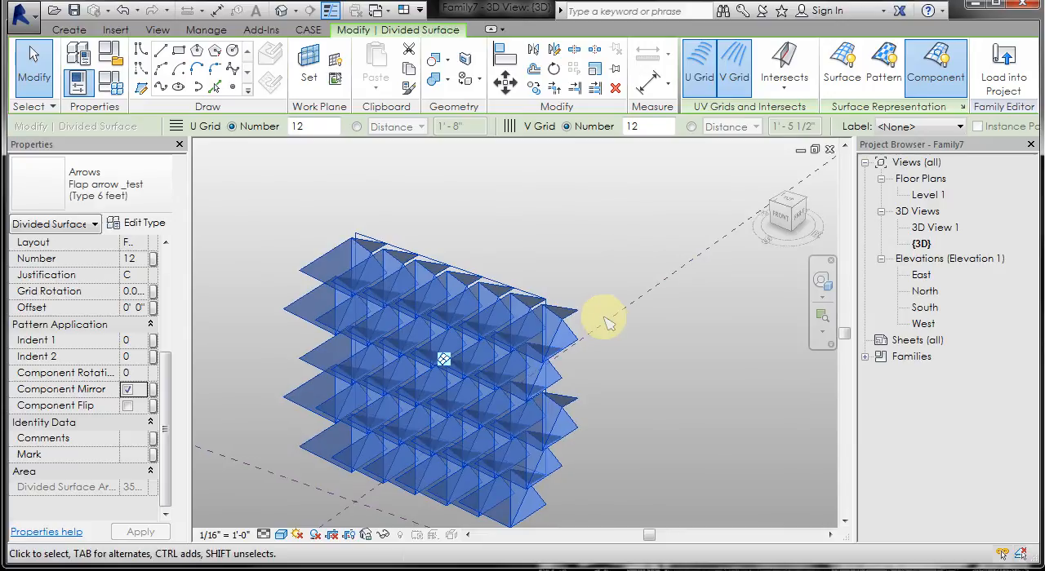
scroll(502, 238, down, 1)
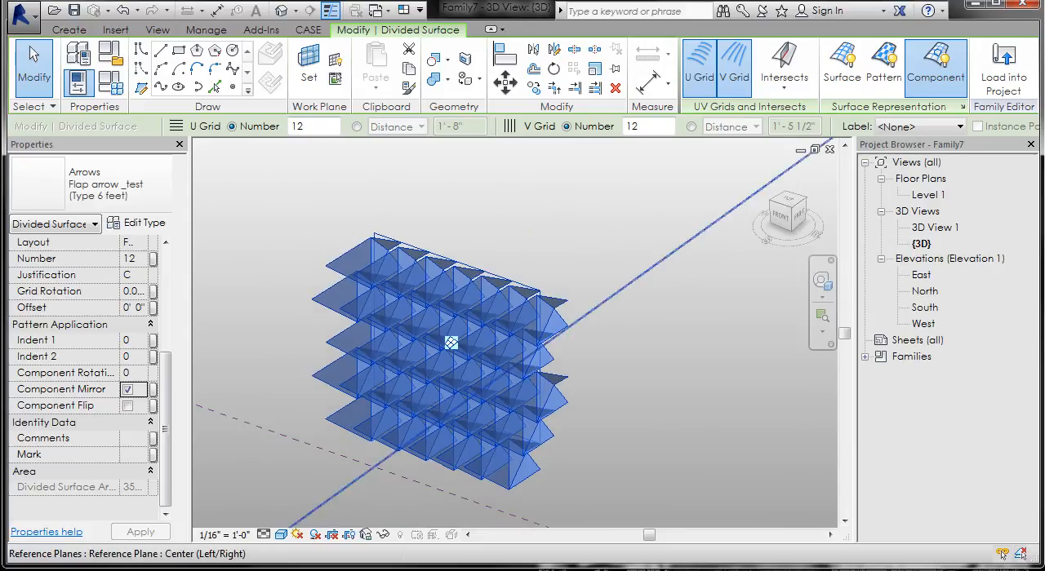